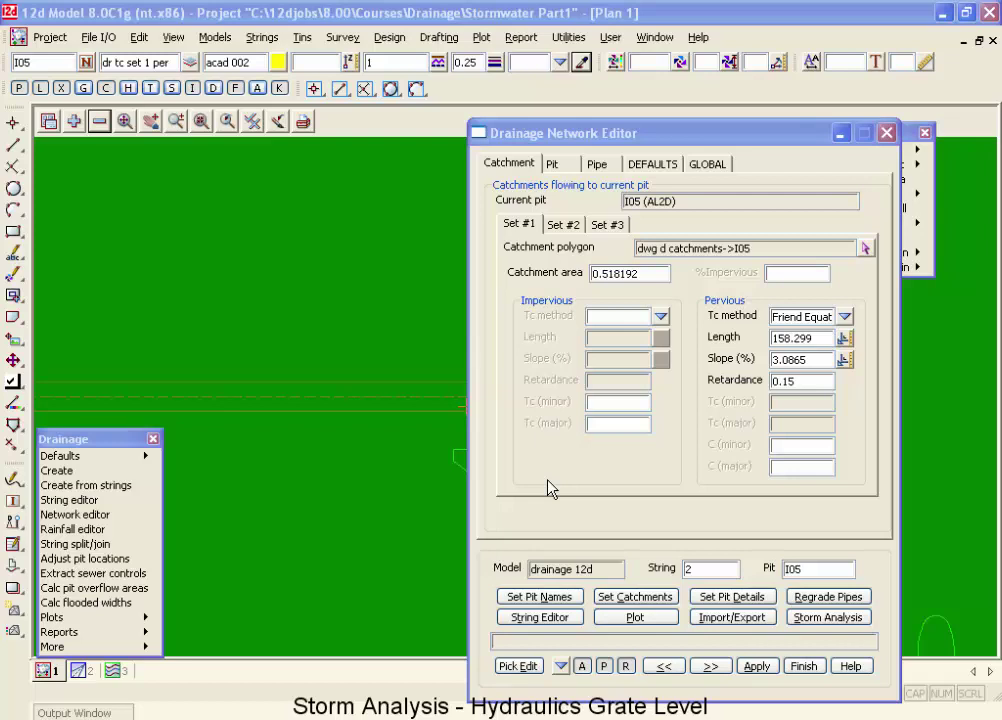
Show pit I05's pit data and check that its Grate RL mode is Cover RL.
click(554, 165)
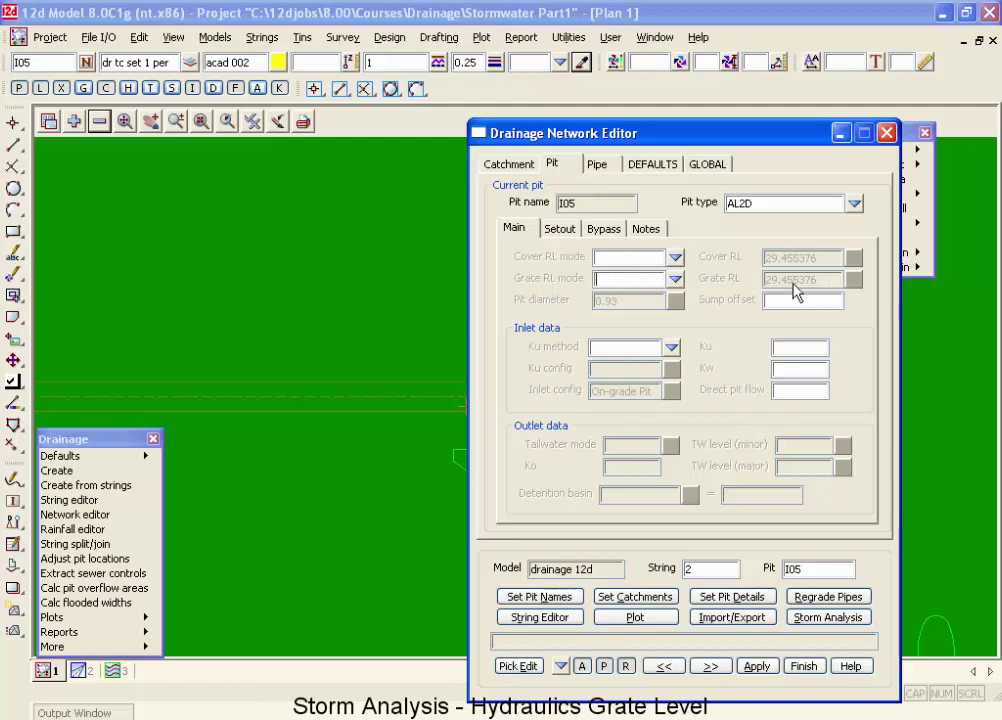
click(608, 279)
Open the DEFAULTS Pits settings and zoom the plan view in on the pit.
click(645, 168)
click(581, 203)
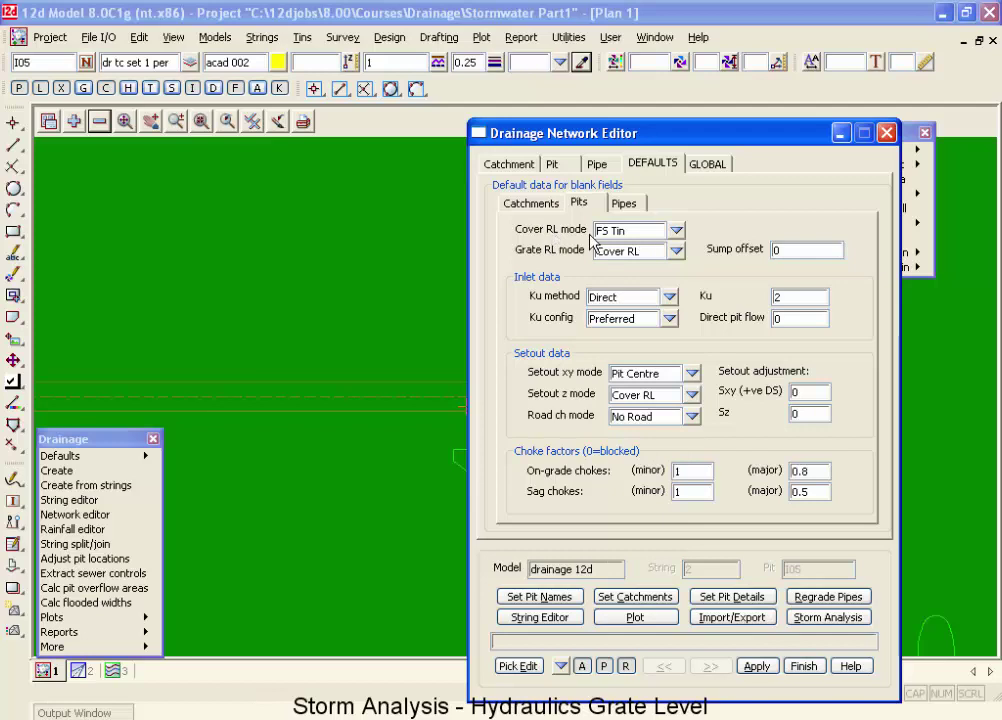
scroll(387, 369, up, 5)
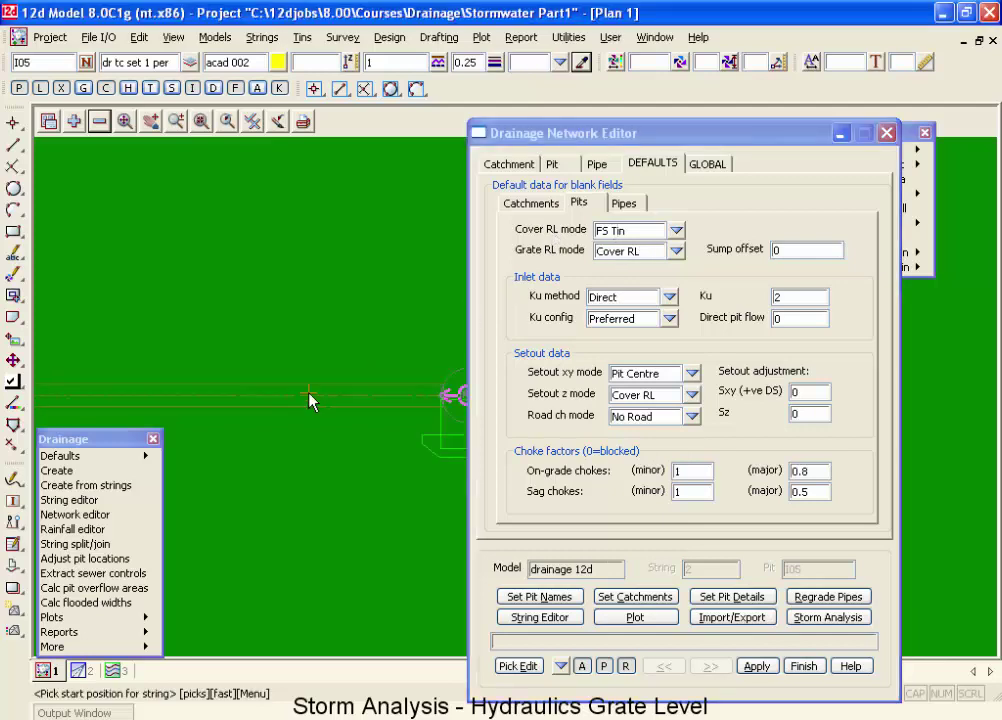
scroll(445, 408, up, 2)
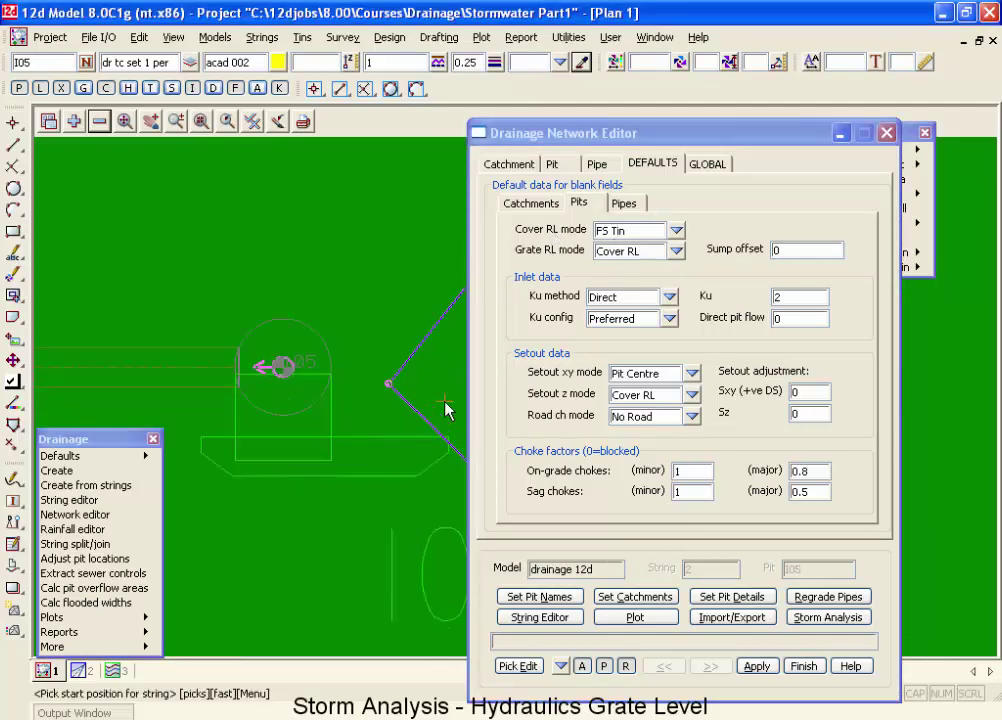
Add the models from Road 1 Sects through Road KR to the plan view.
click(73, 122)
click(112, 179)
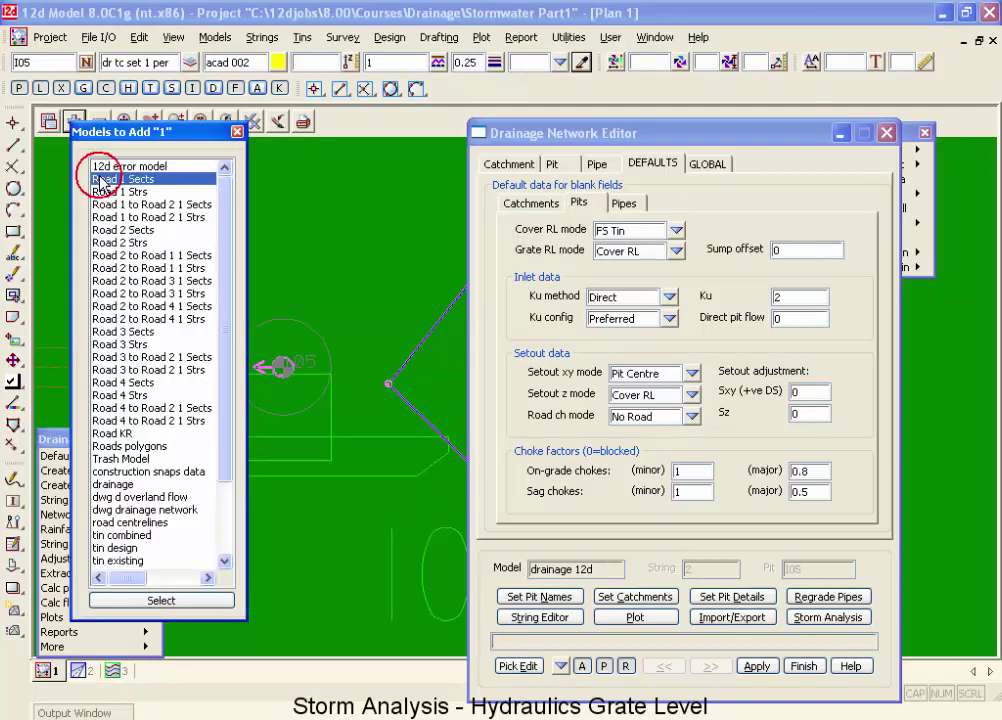
shift+click(112, 433)
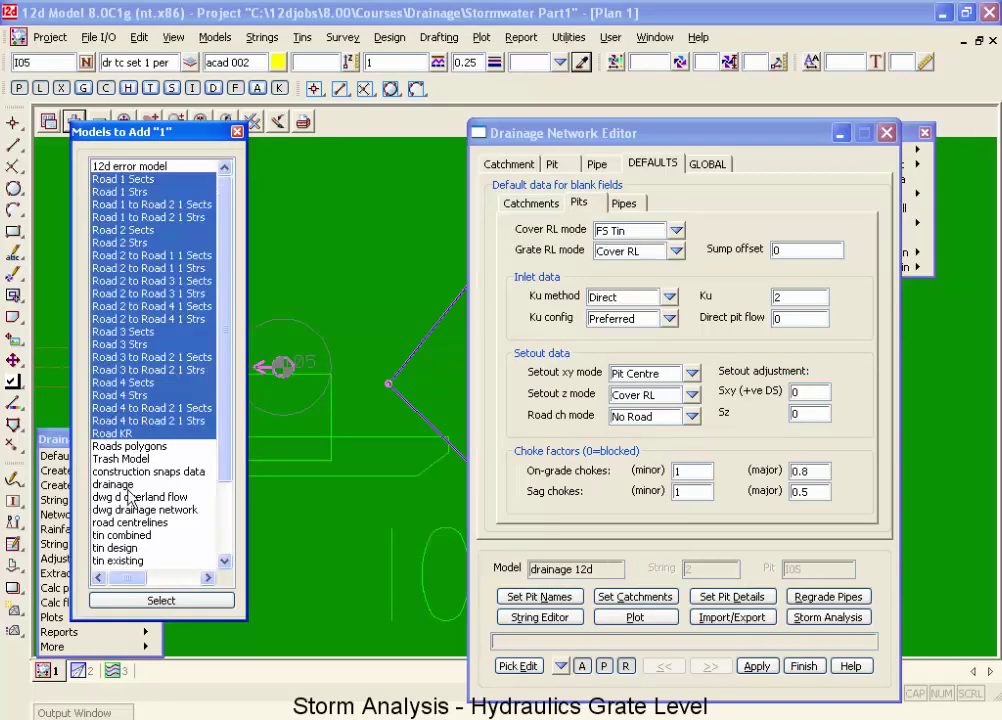
click(190, 600)
scroll(289, 400, up, 1)
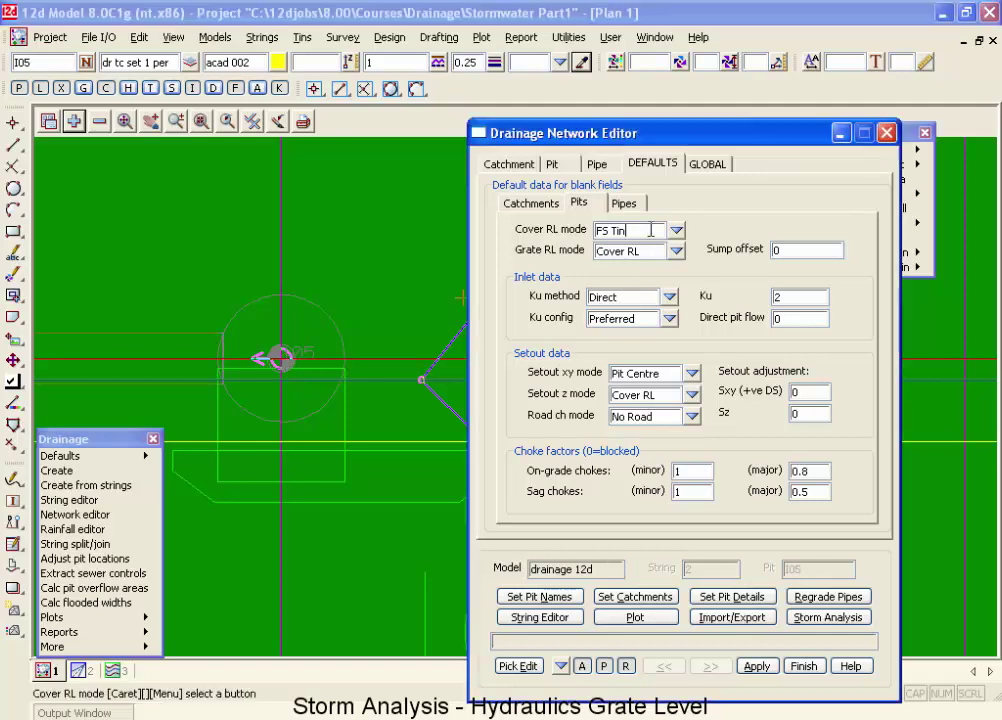
Change the default pit Grate RL mode to Sz + Setout String, checking the setout string through the pit.
click(677, 251)
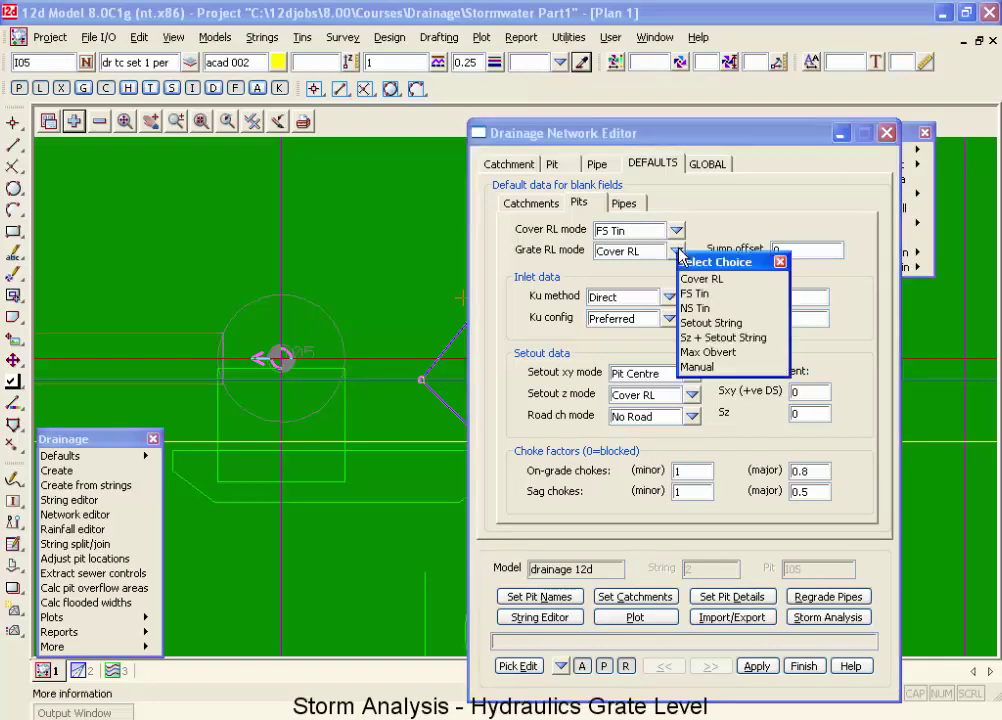
click(705, 325)
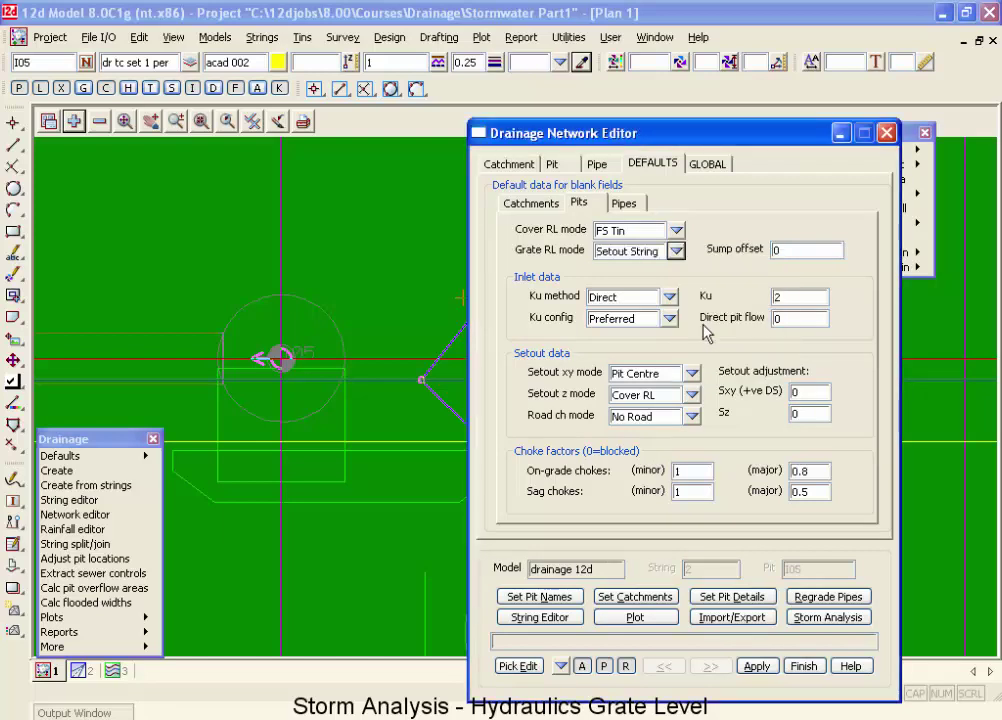
click(280, 358)
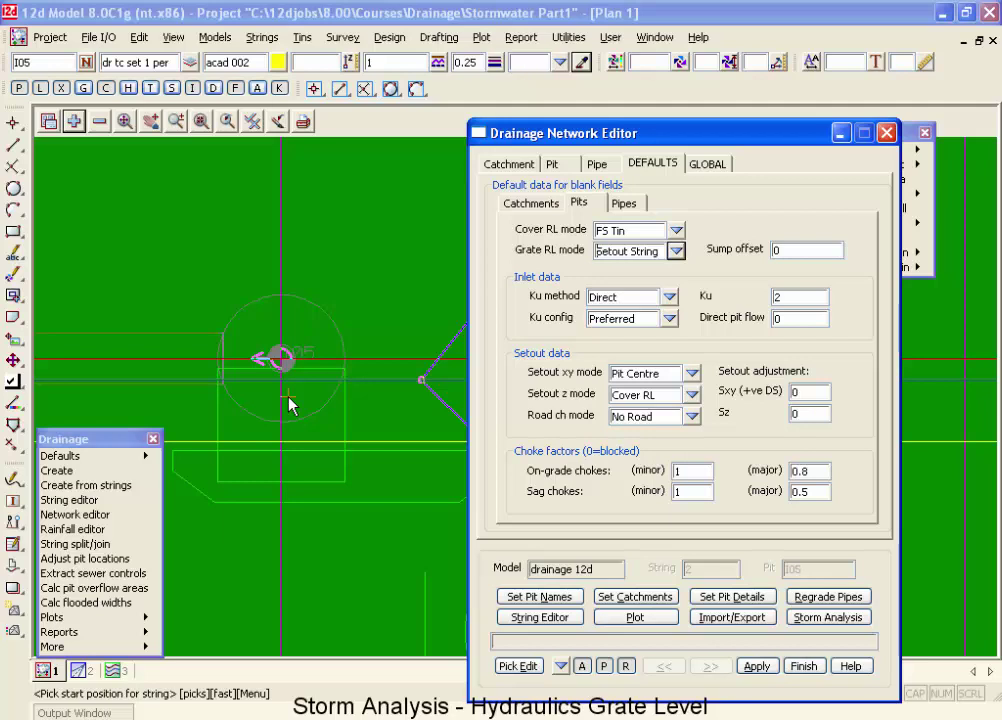
click(677, 252)
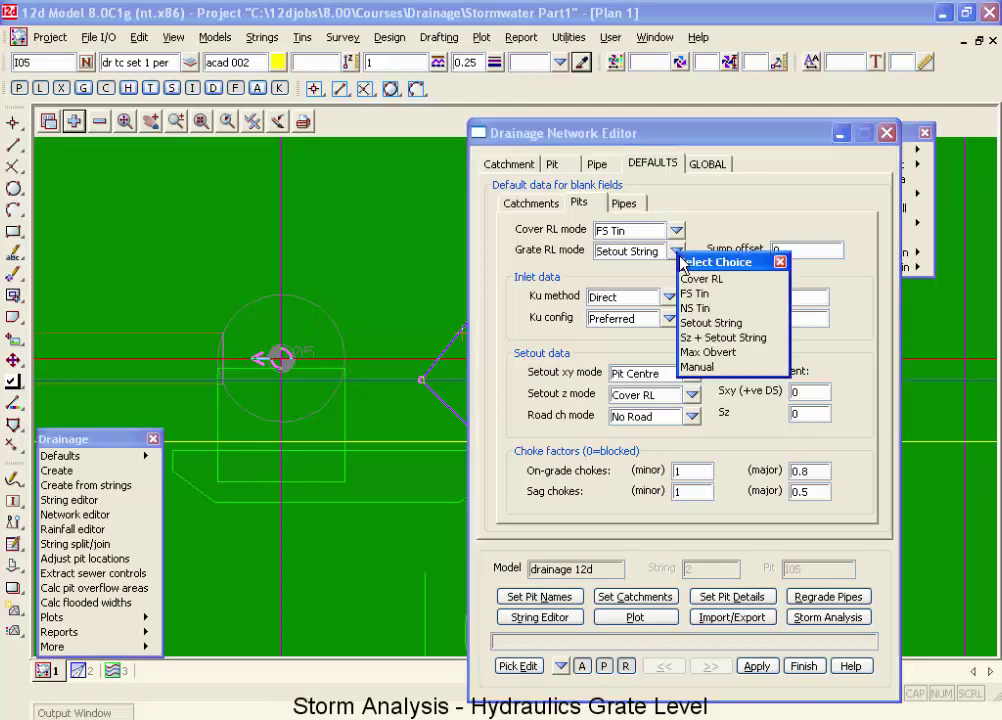
click(697, 338)
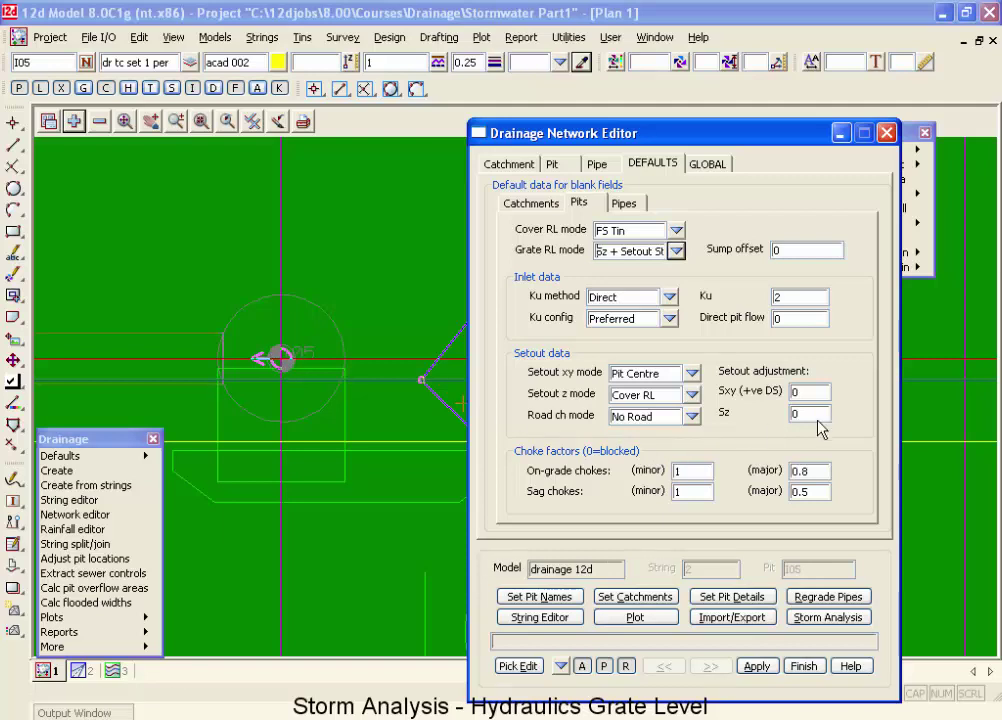
click(804, 413)
Replace the default Sz setout adjustment of 0 with -0.150.
double_click(804, 413)
text(-.150)
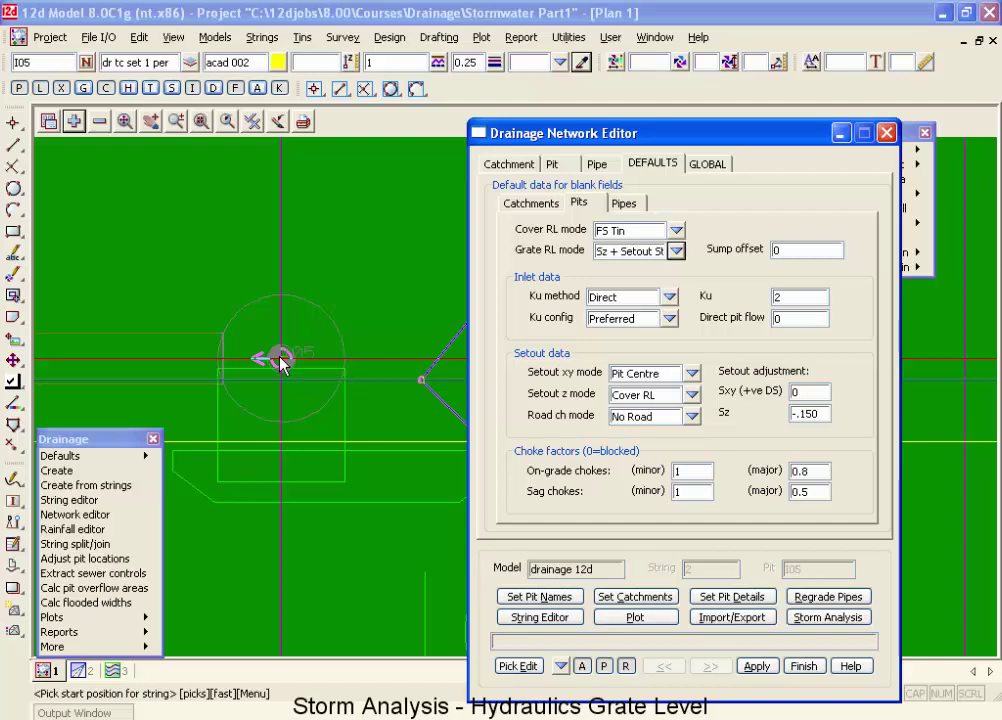
click(803, 413)
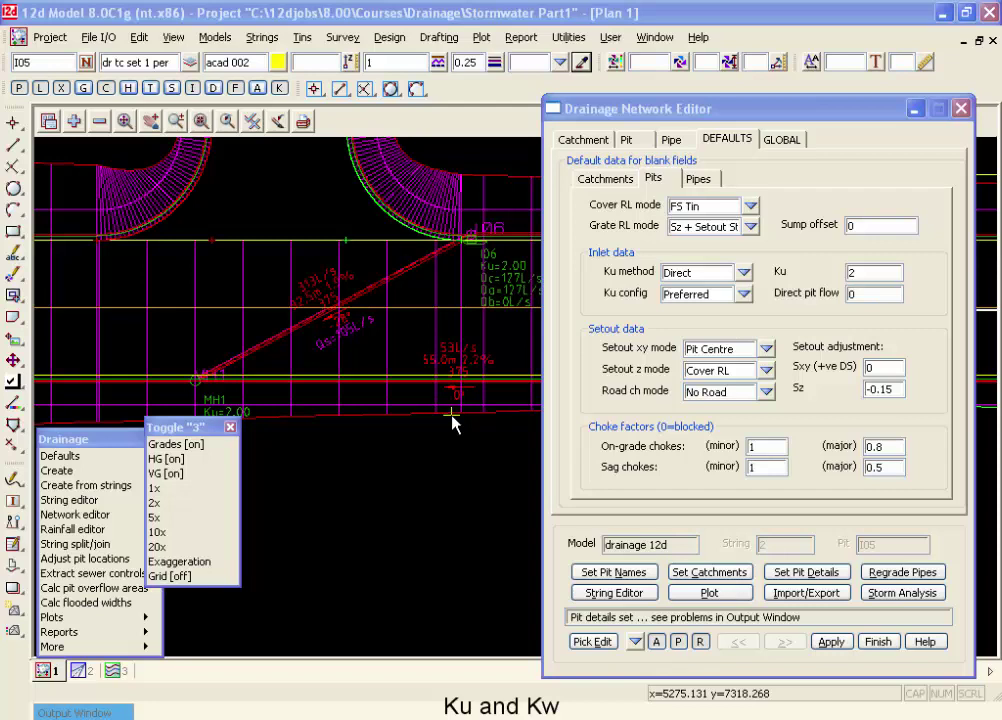
Check pit I05's Ku method, then list the default pit Ku method options.
click(634, 141)
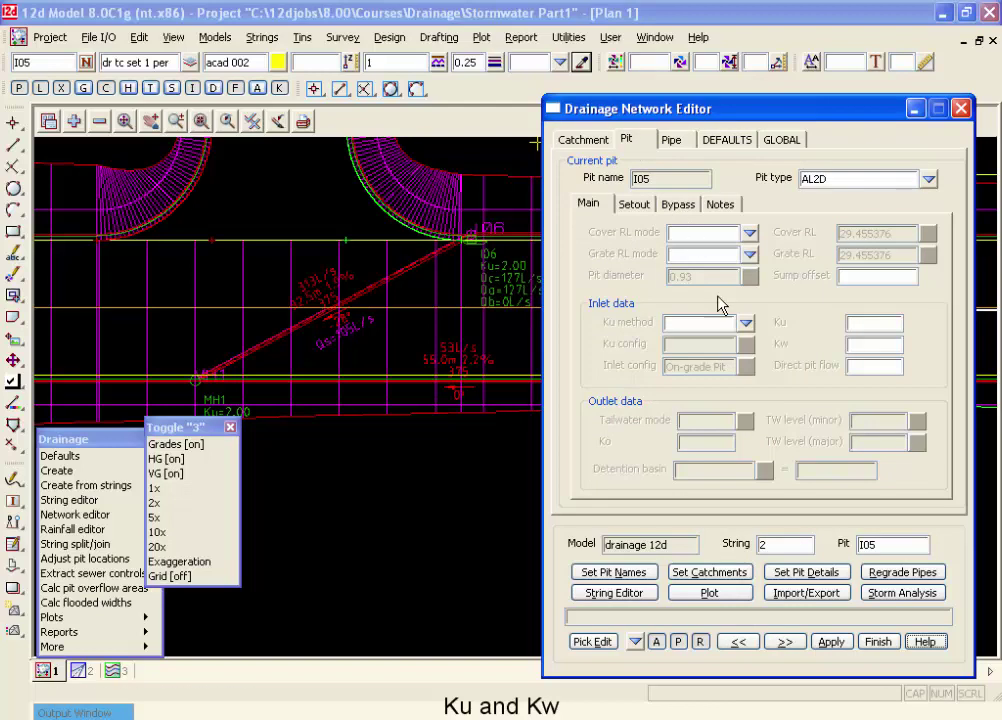
click(708, 321)
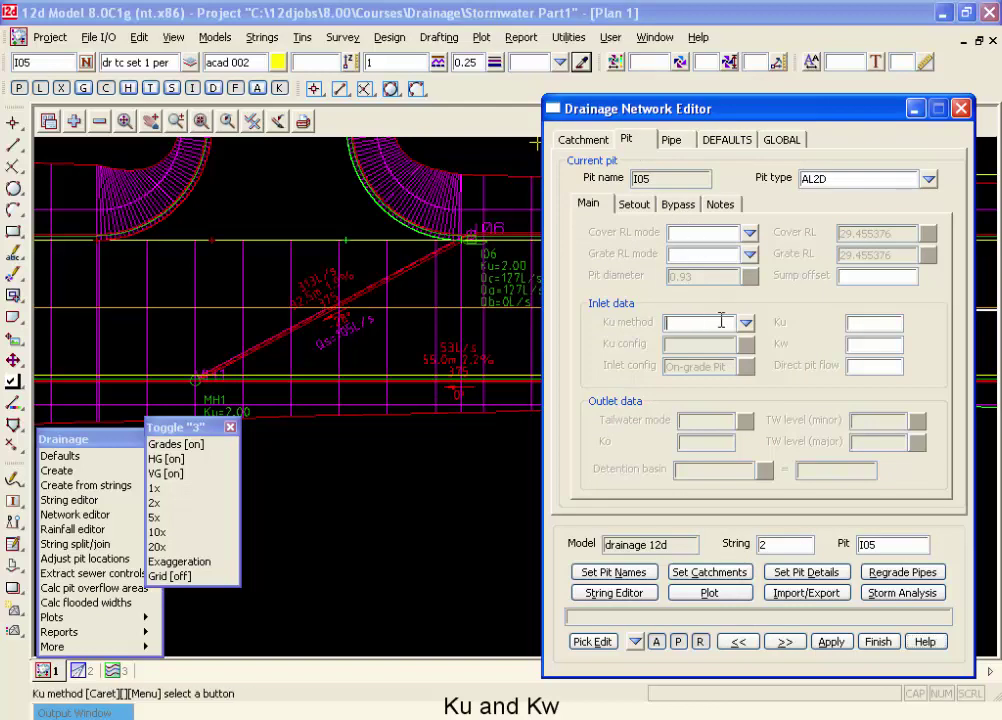
click(733, 140)
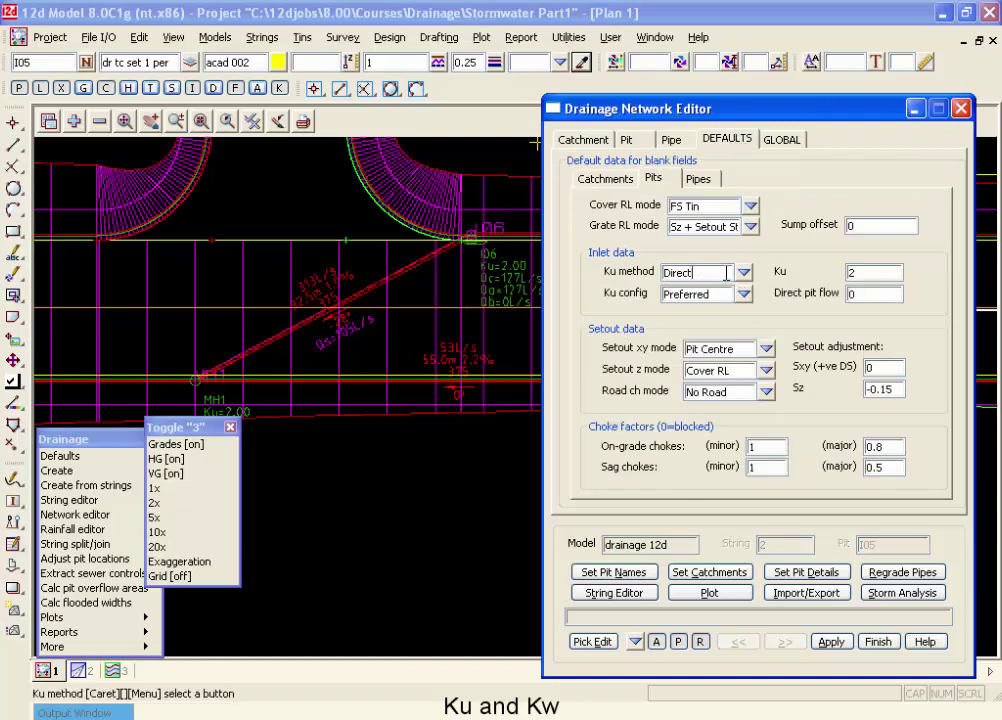
click(868, 272)
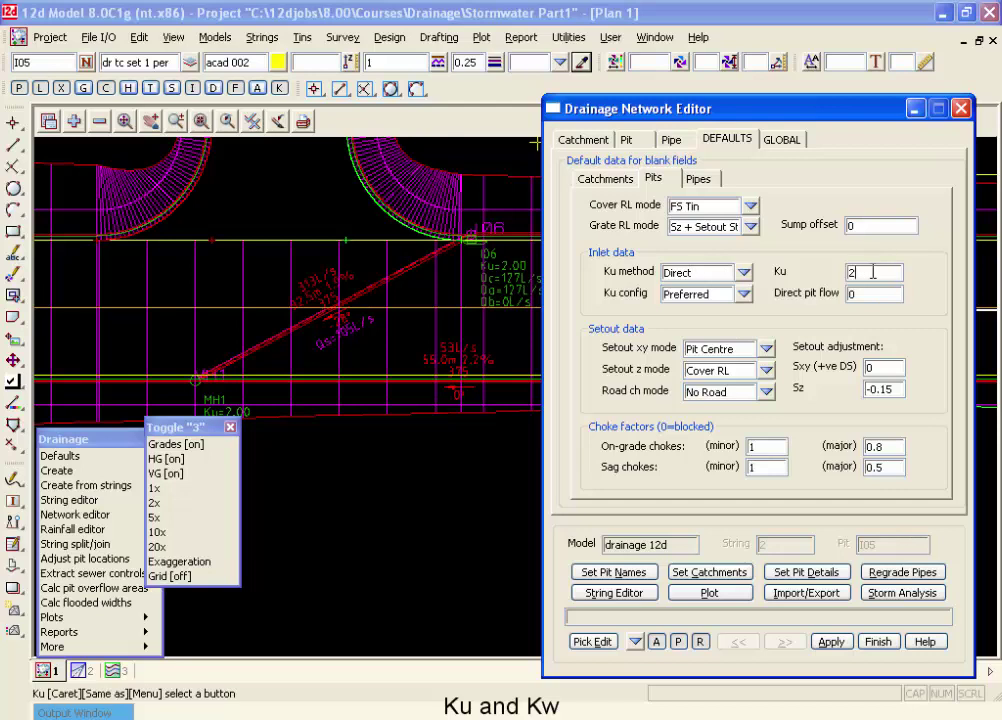
click(745, 272)
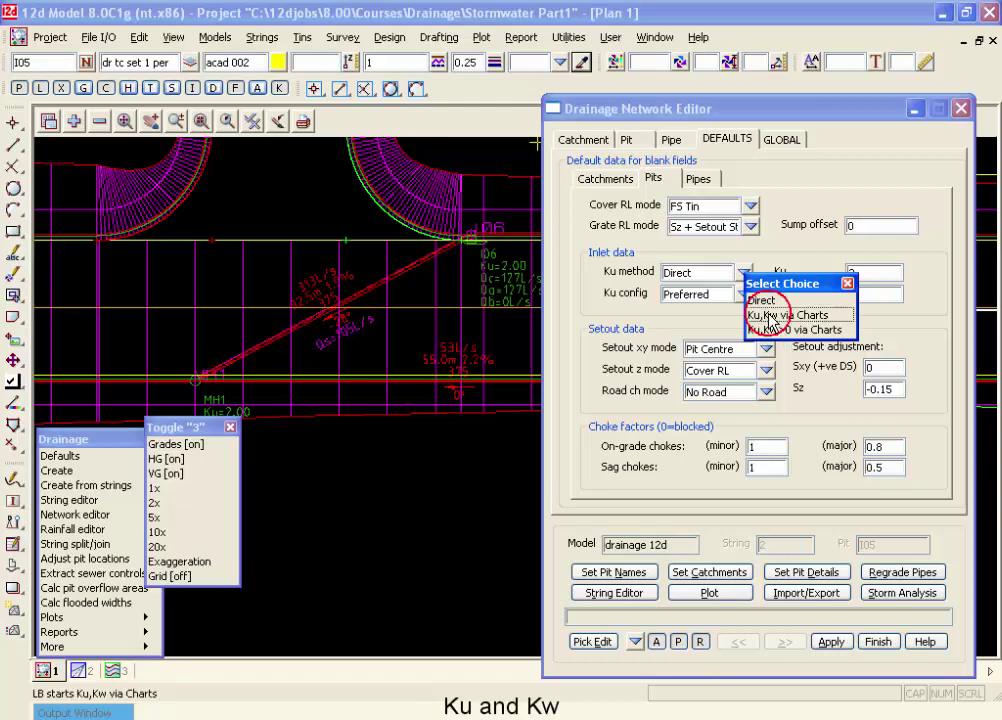
Set the default pit Ku method to Ku,Kw via Charts, leaving Ku config at Preferred.
click(770, 314)
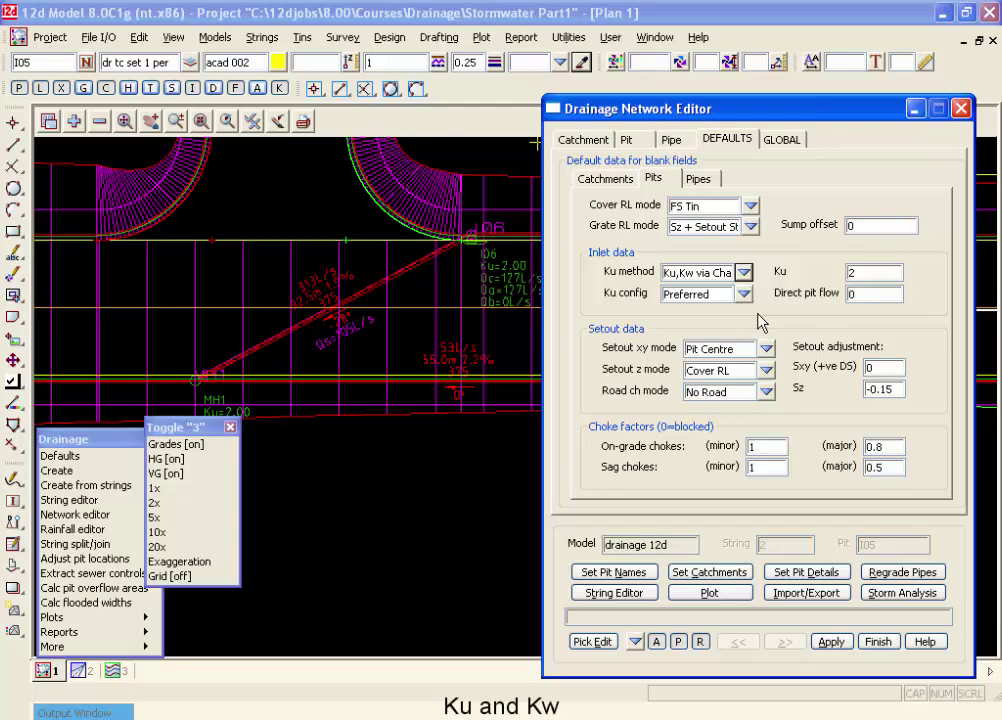
click(744, 294)
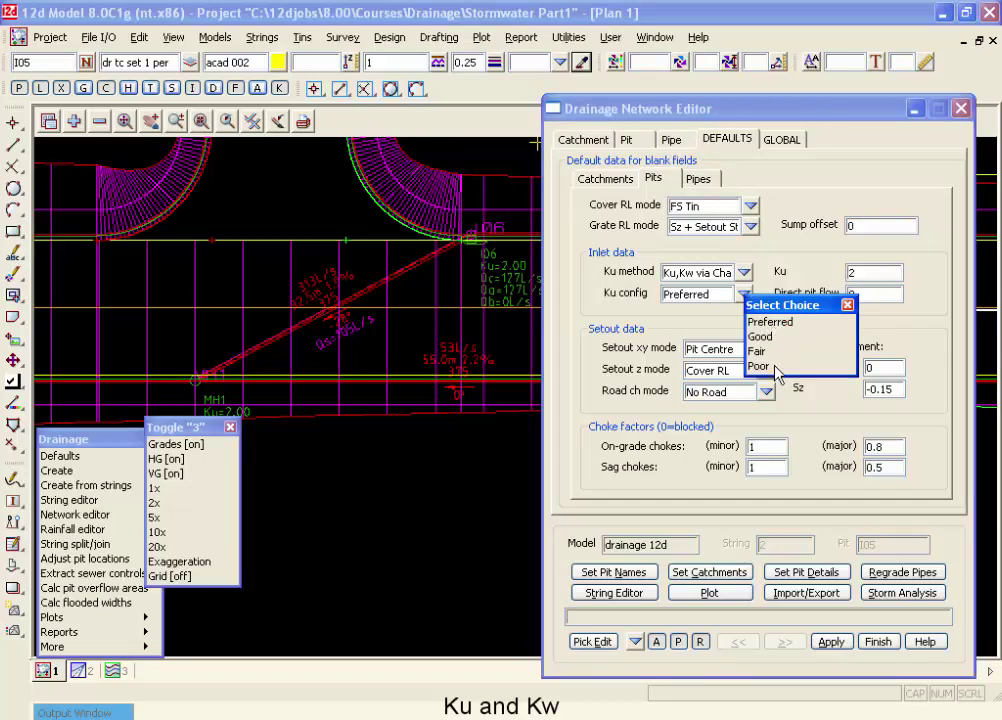
click(847, 305)
key(alt+Tab)
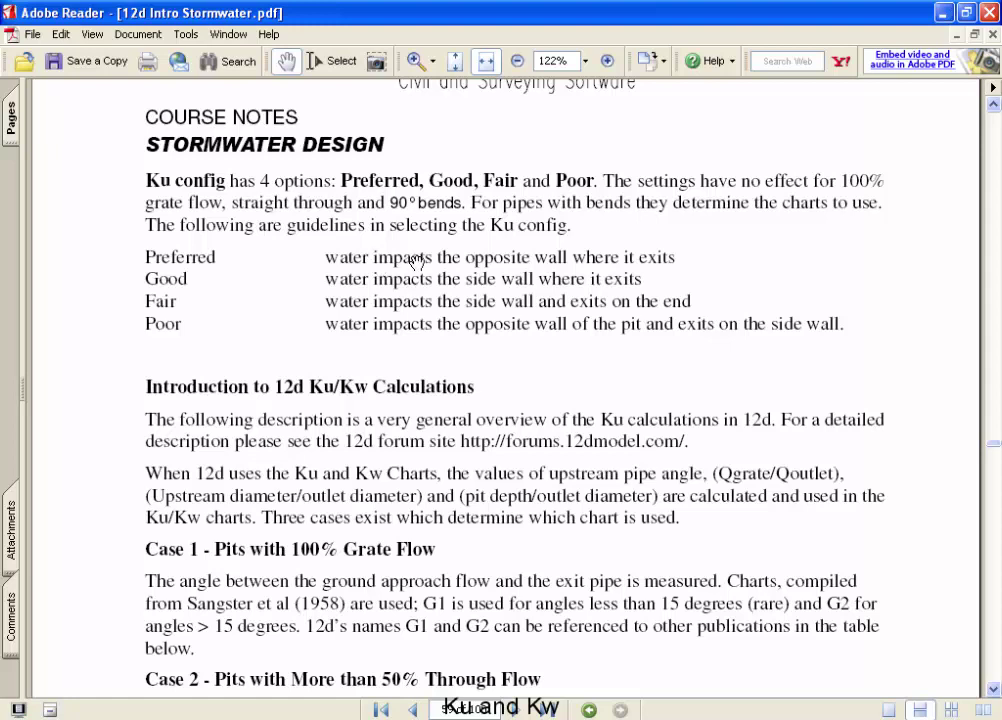
key(alt+Tab)
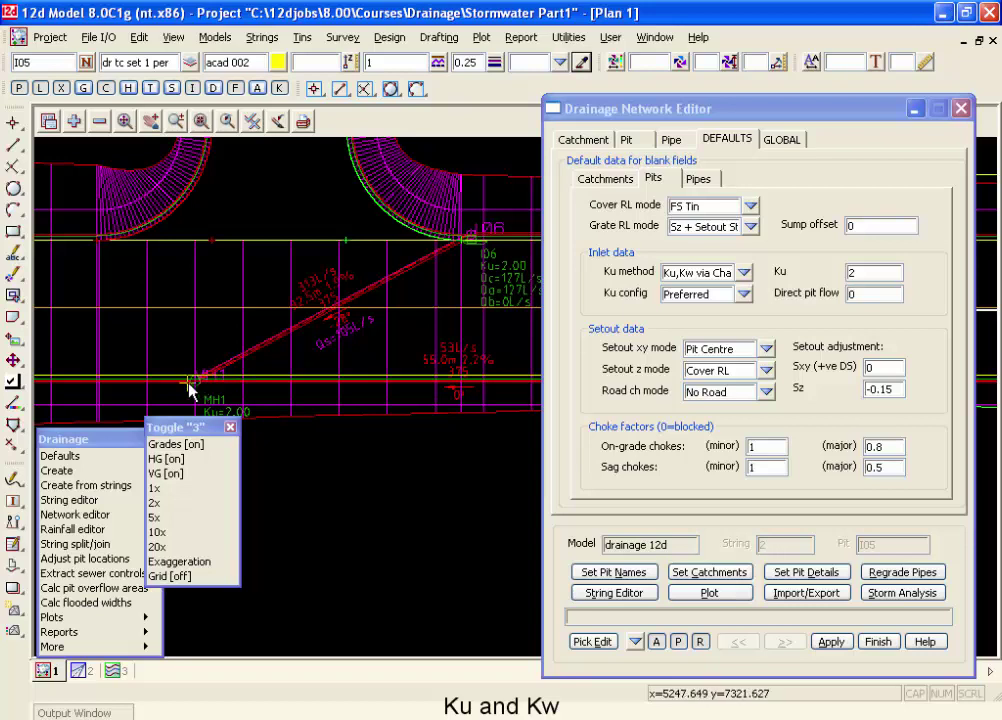
Switch between the course notes and 12d Model, zooming the plan in on pit MH1.
key(alt+Tab)
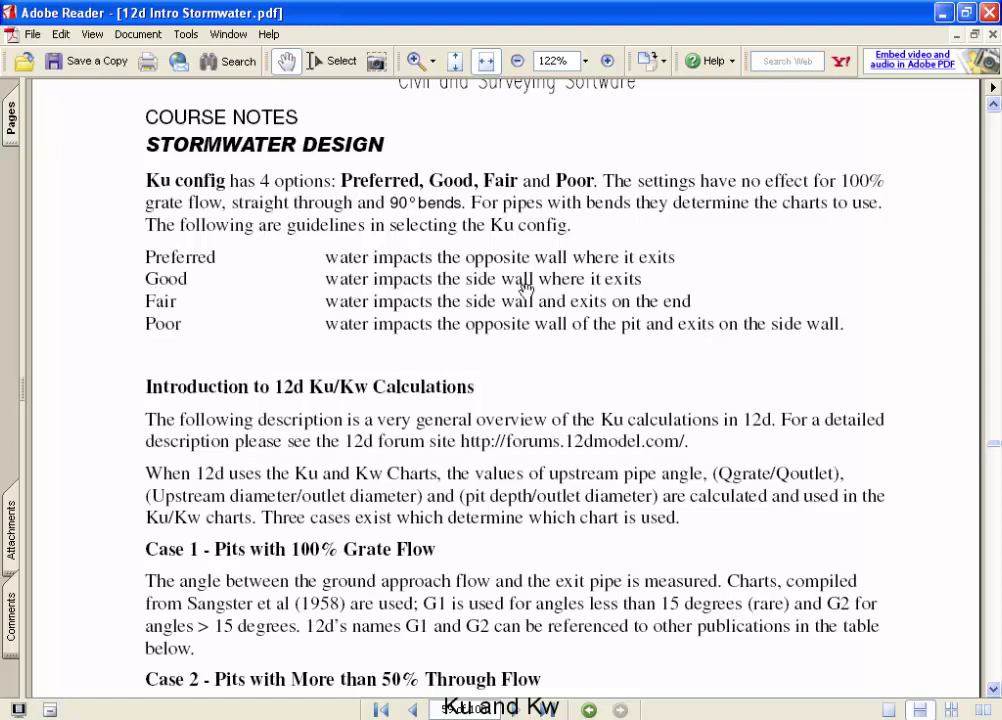
key(alt+Tab)
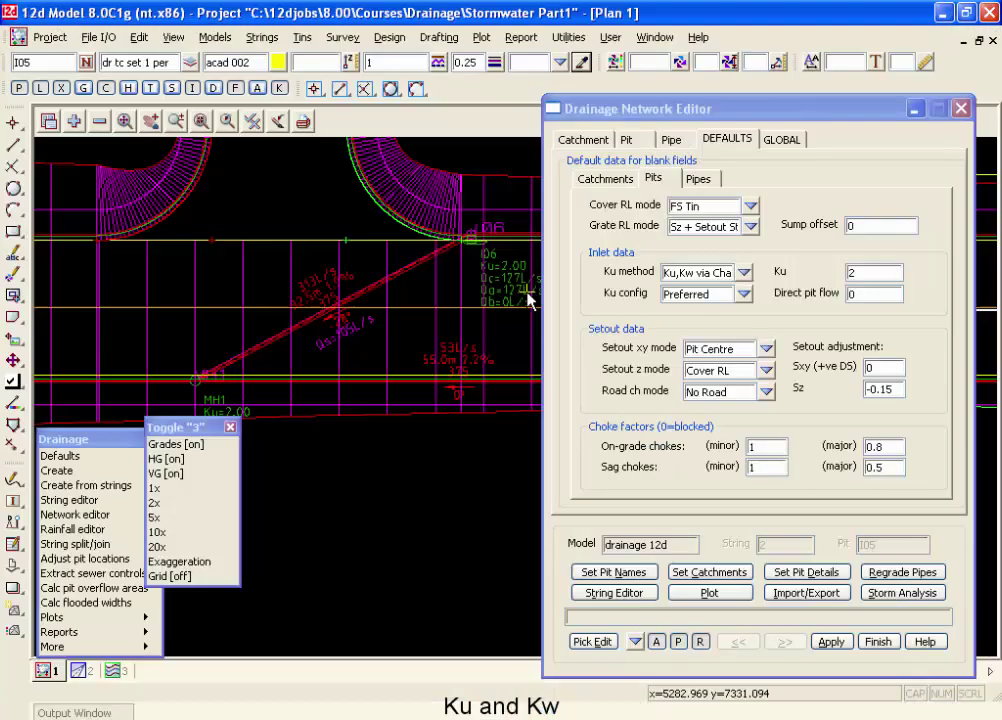
scroll(200, 390, up, 6)
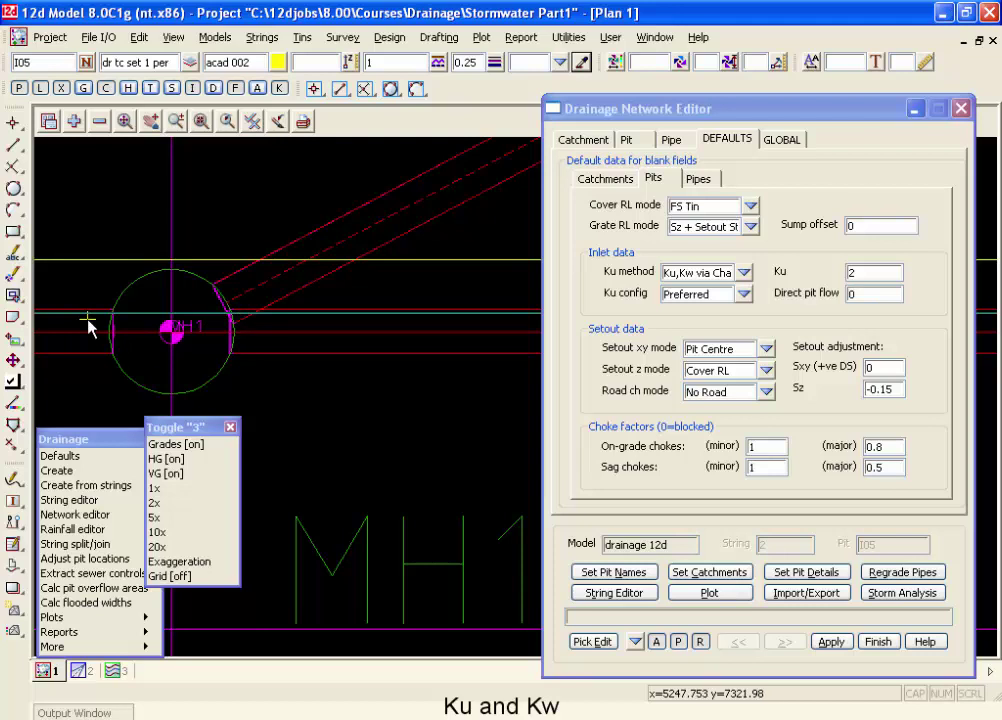
key(alt+Tab)
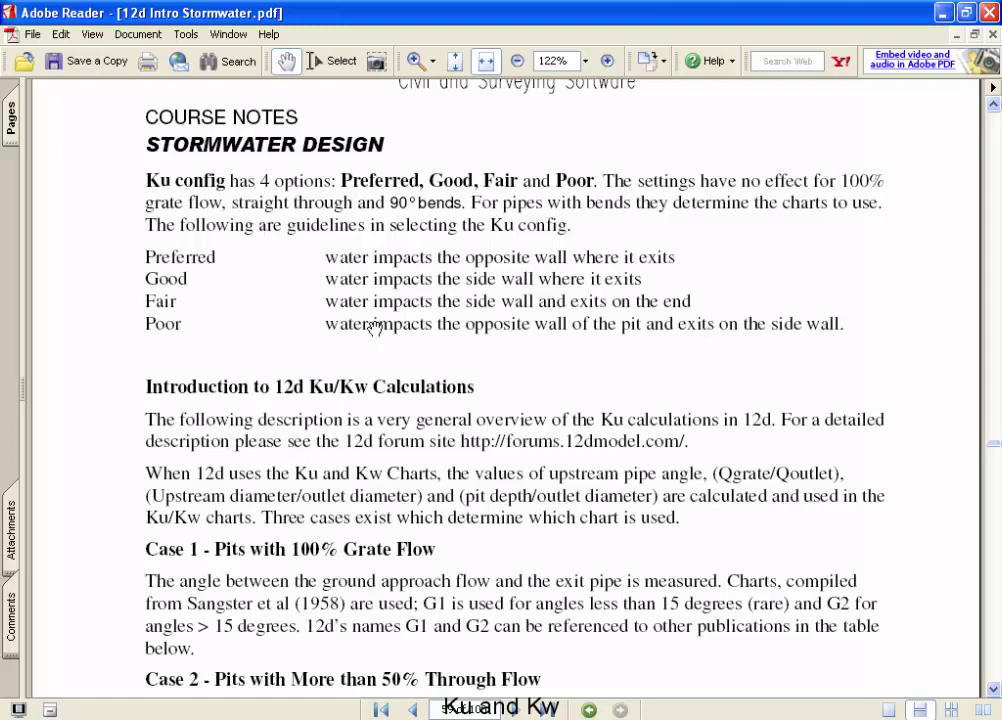
Leave the Ku config course notes page and return to 12d Model.
key(alt+Tab)
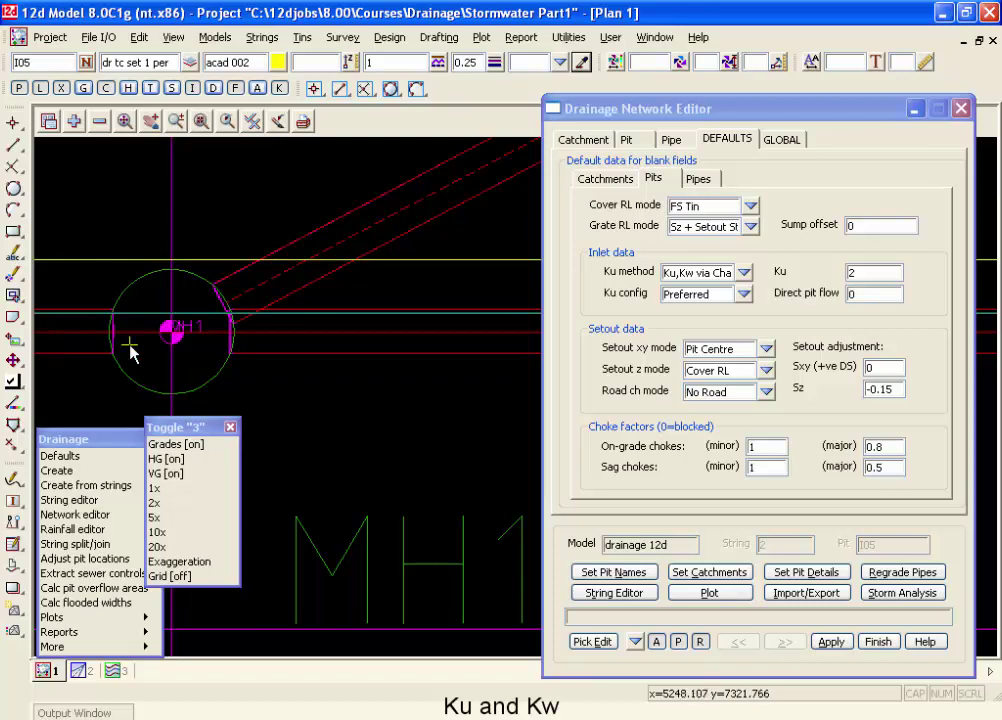
Zoom out around pit MH1 and select pipe I05 to I06 to view its data.
scroll(165, 343, down, 3)
scroll(238, 352, down, 3)
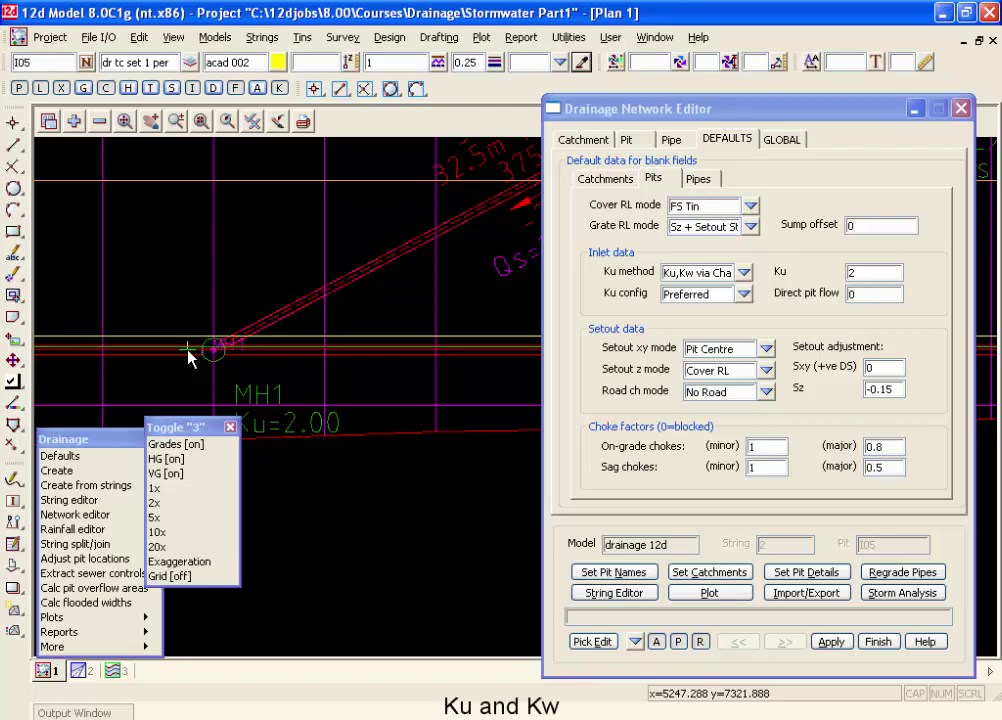
scroll(150, 351, down, 3)
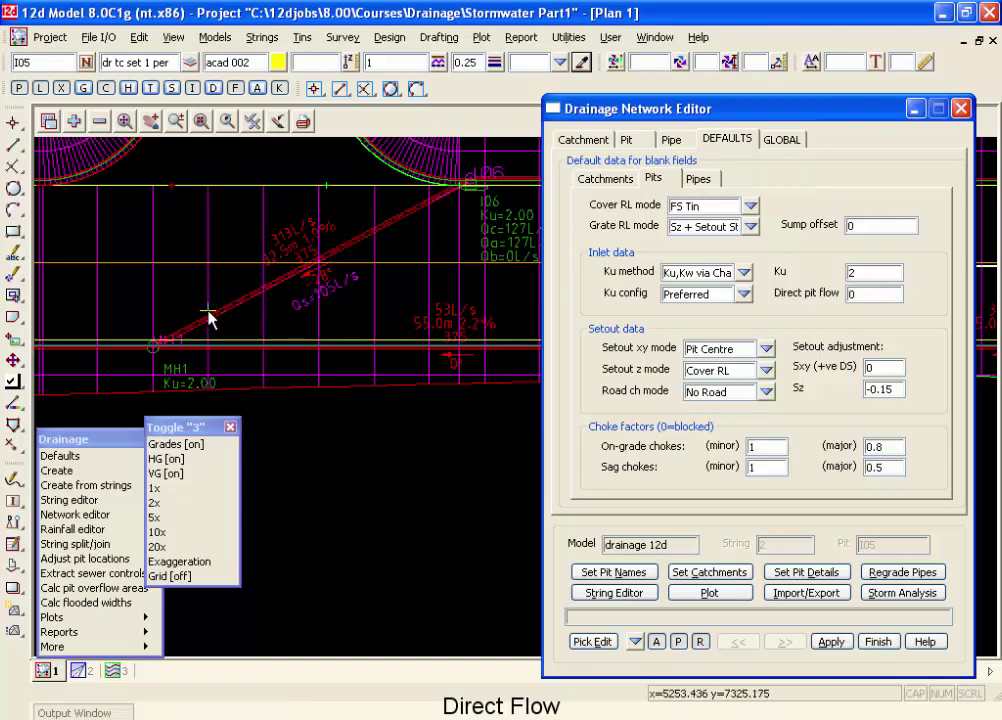
click(157, 348)
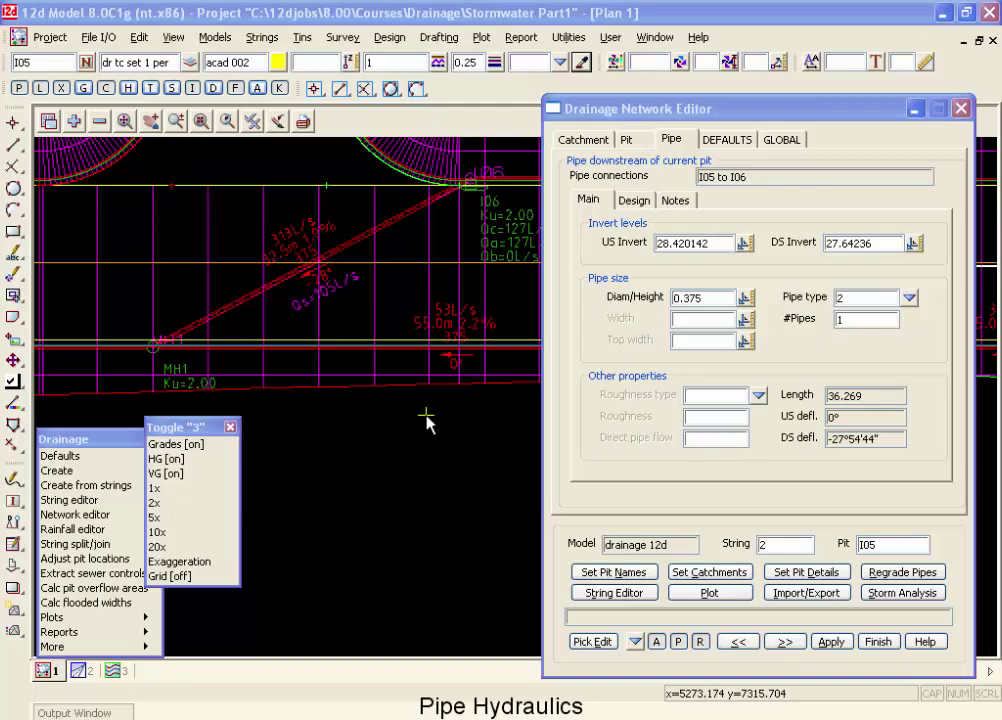
Inspect pipe I05 to I06's blank roughness type, roughness and direct pipe flow fields.
click(759, 395)
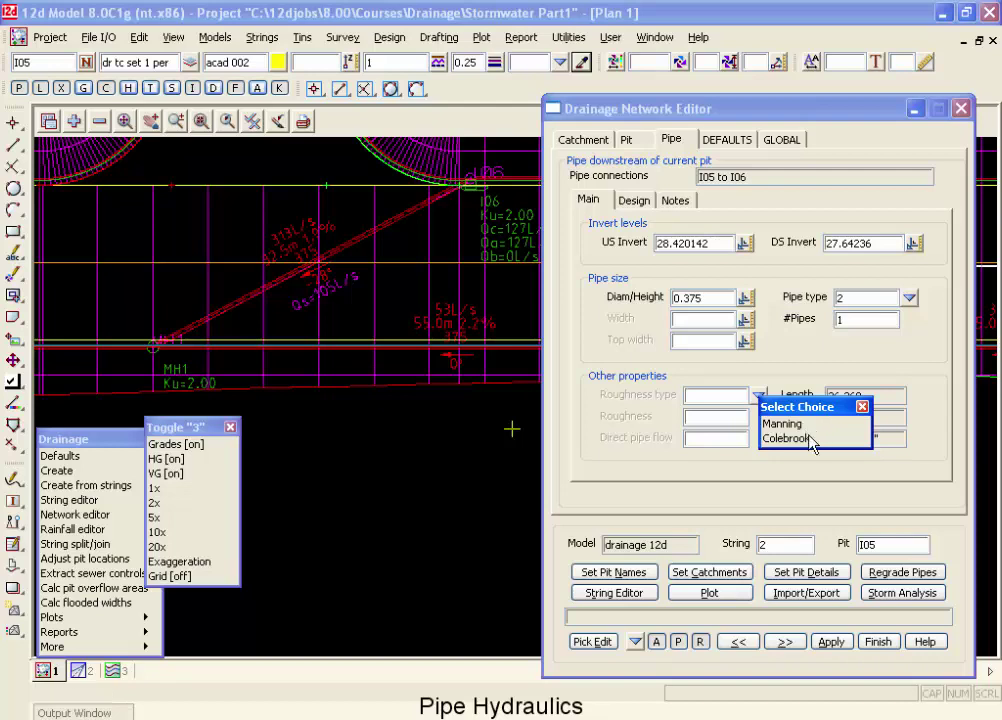
click(862, 407)
click(711, 416)
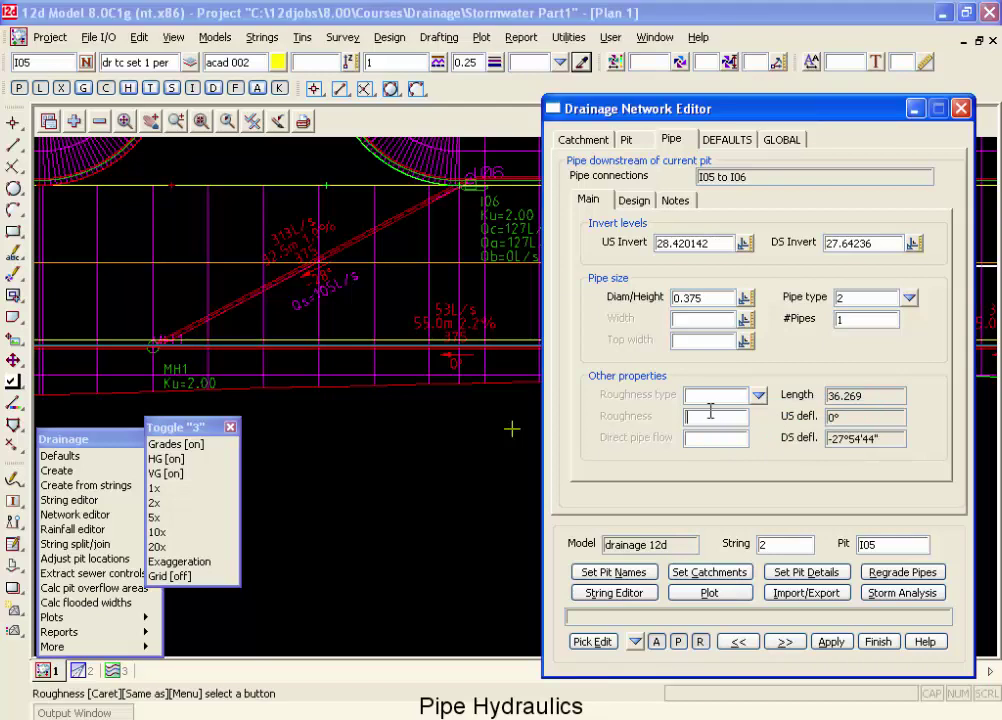
click(700, 439)
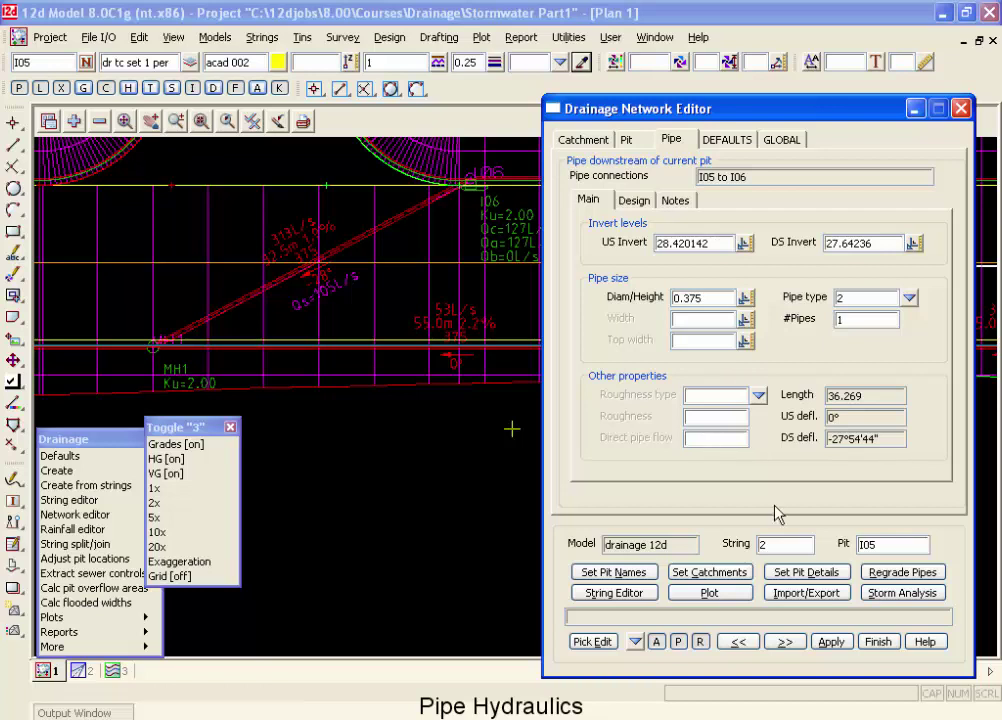
Review the default pipe settings: Manning roughness type and direct pipe flow of 0.
click(726, 140)
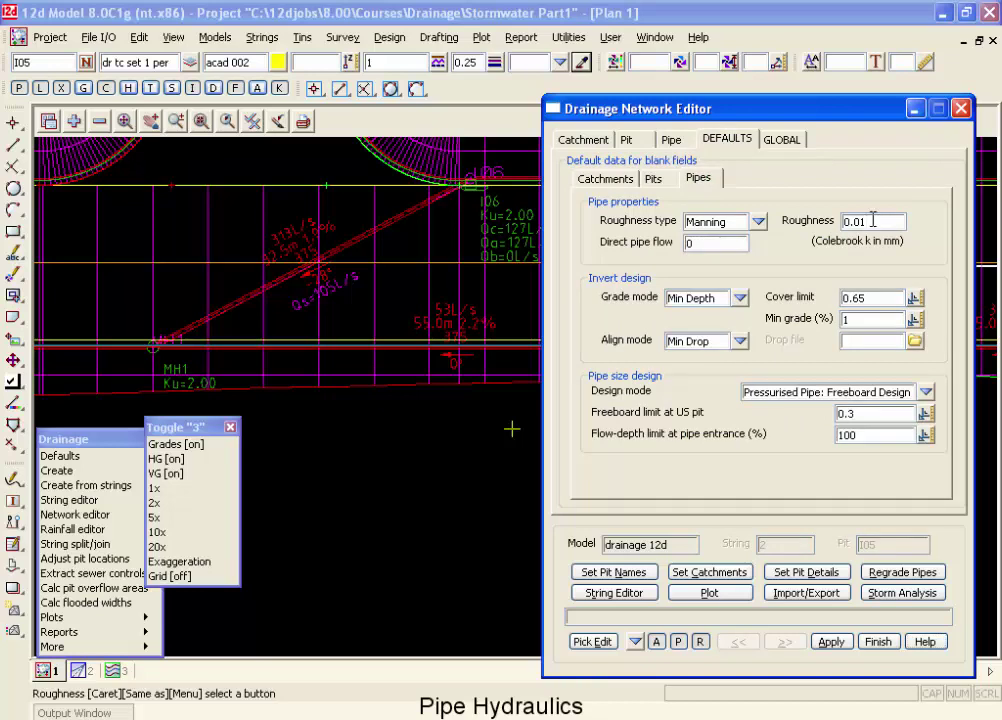
click(727, 221)
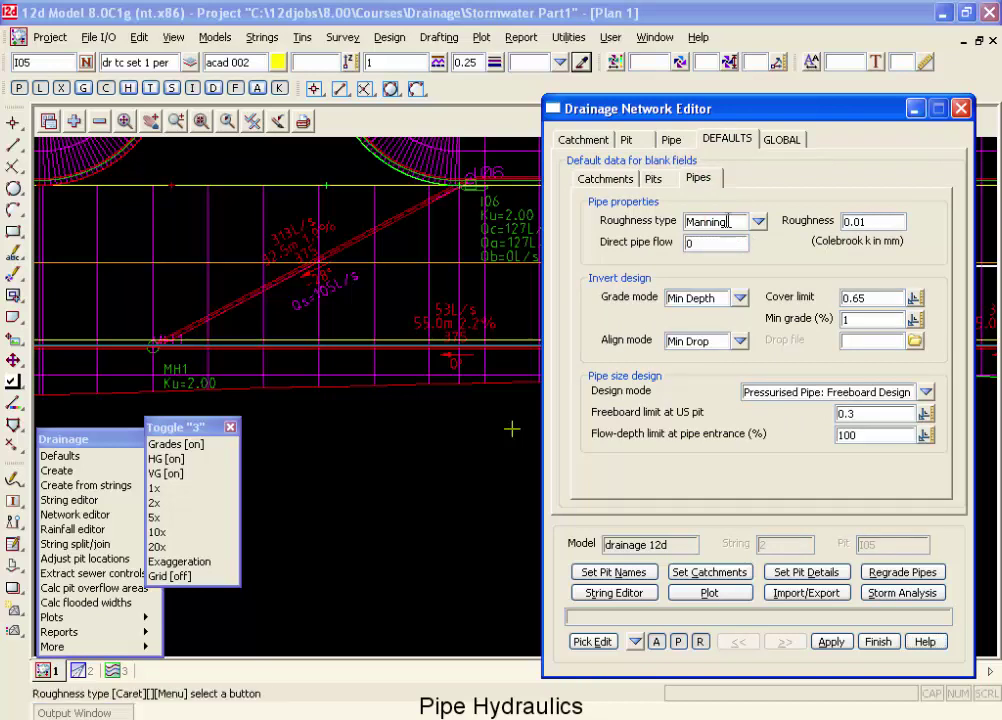
click(729, 244)
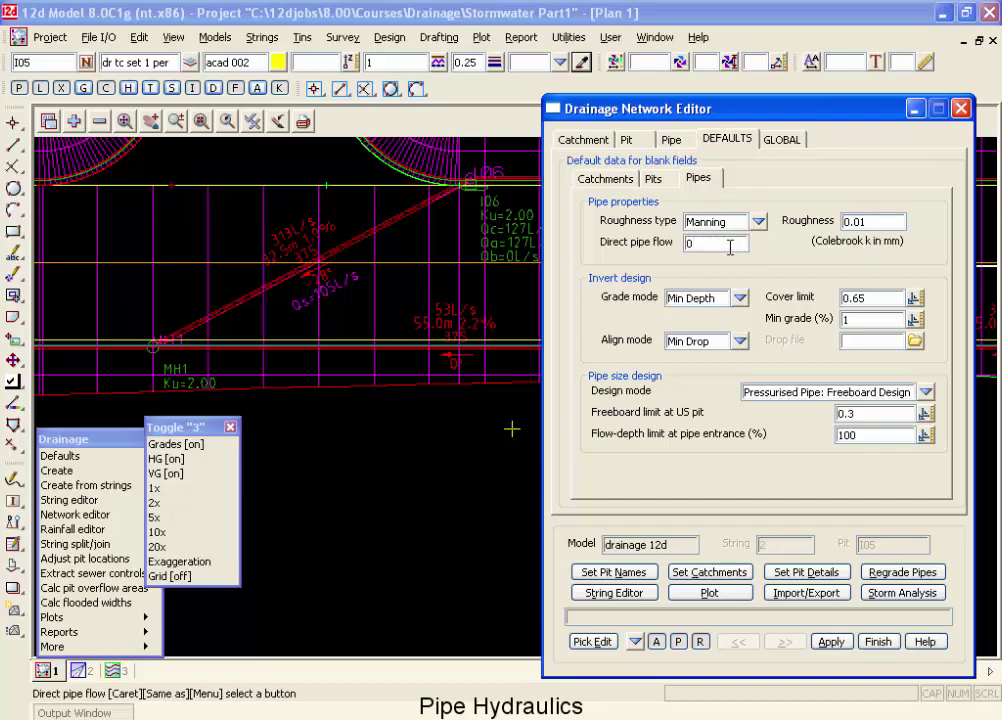
Show pipe I05 to I06's design settings, noting its blank design mode.
click(671, 140)
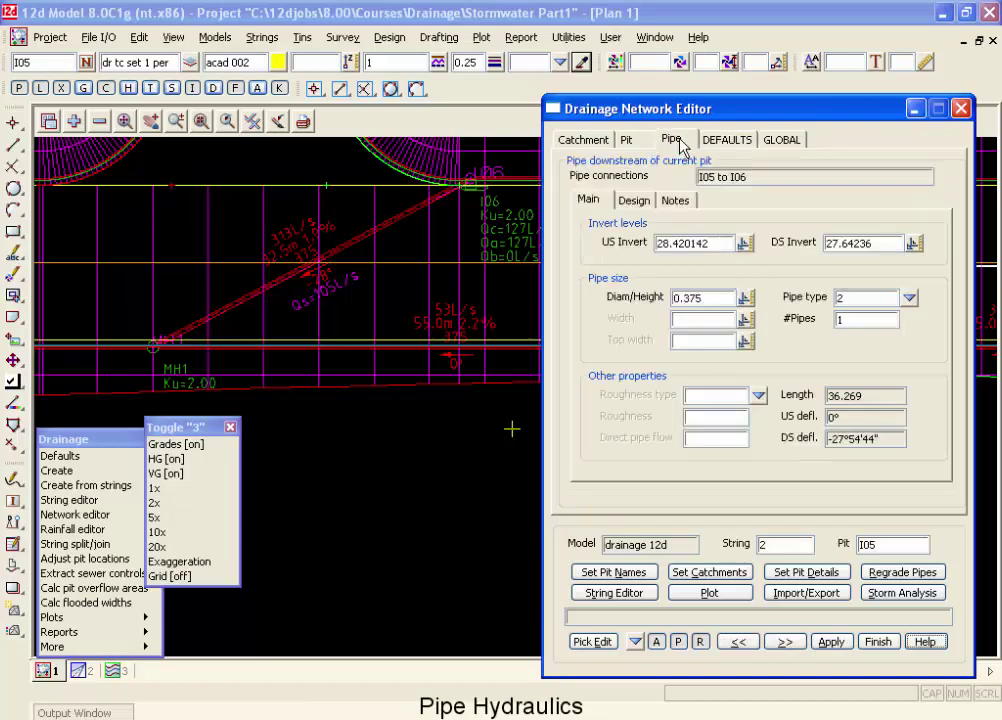
click(634, 200)
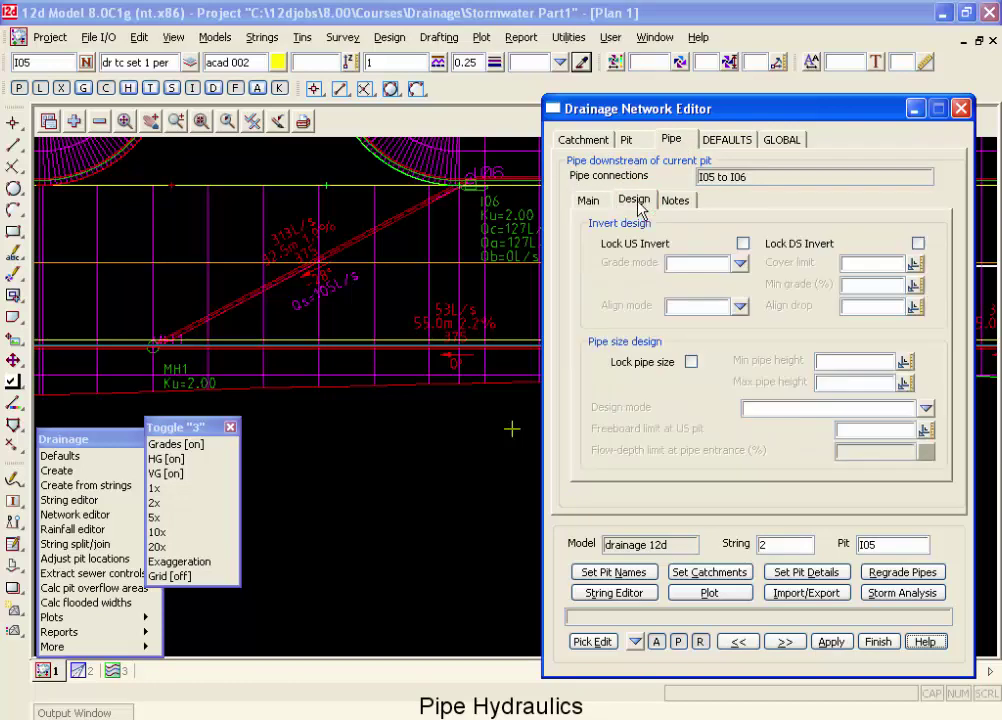
click(883, 410)
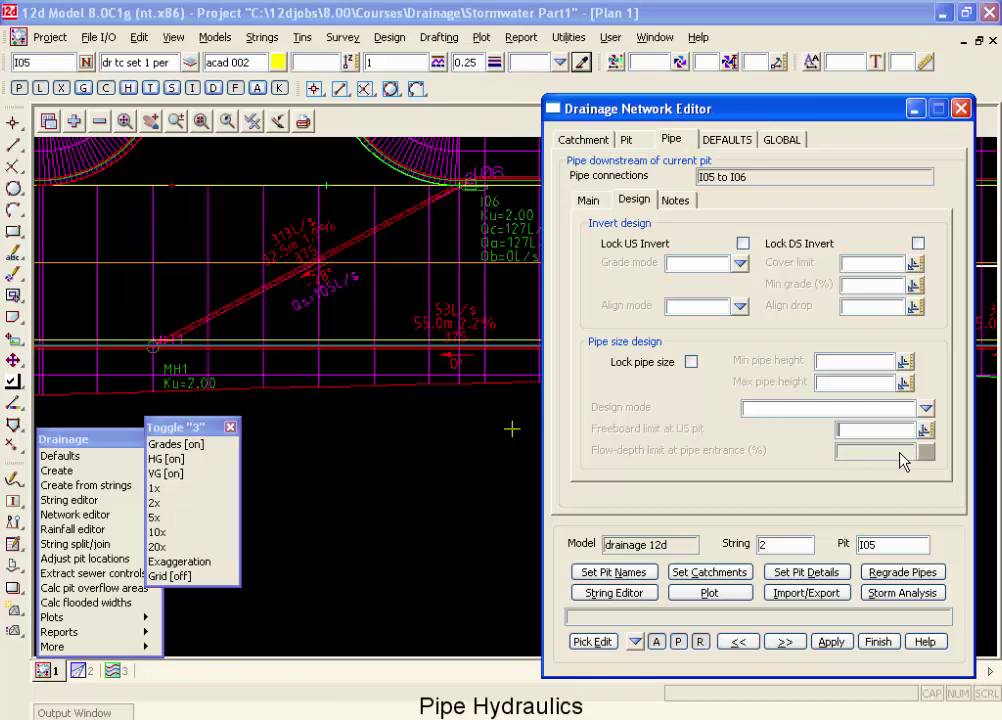
List the default pipe size design modes, with Pressurised Pipe: Freeboard Design selected.
click(745, 141)
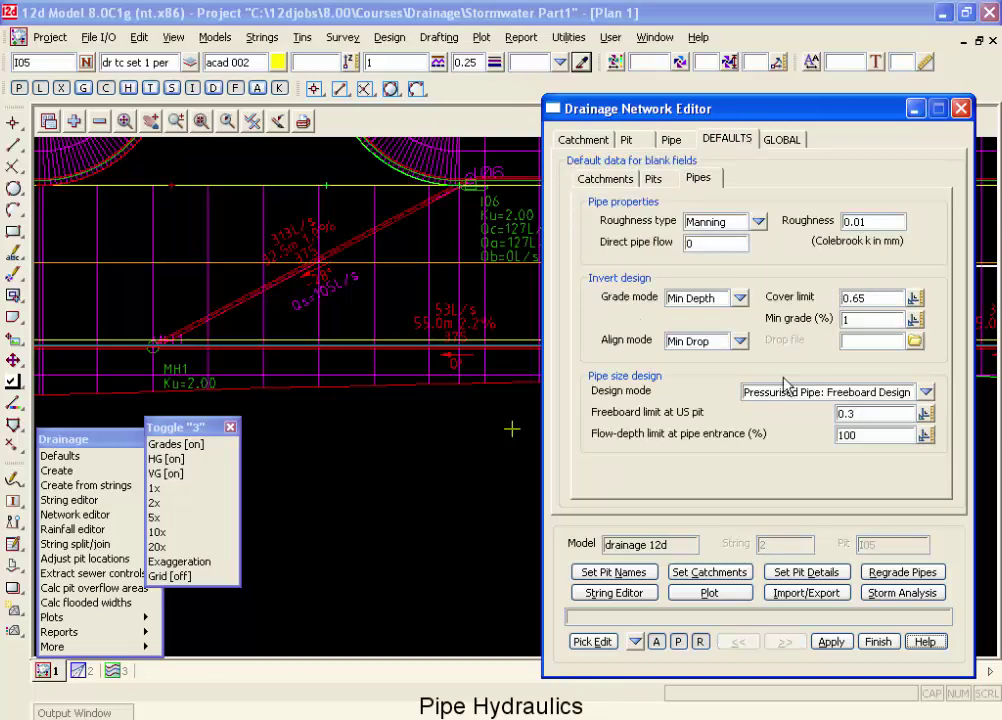
click(926, 392)
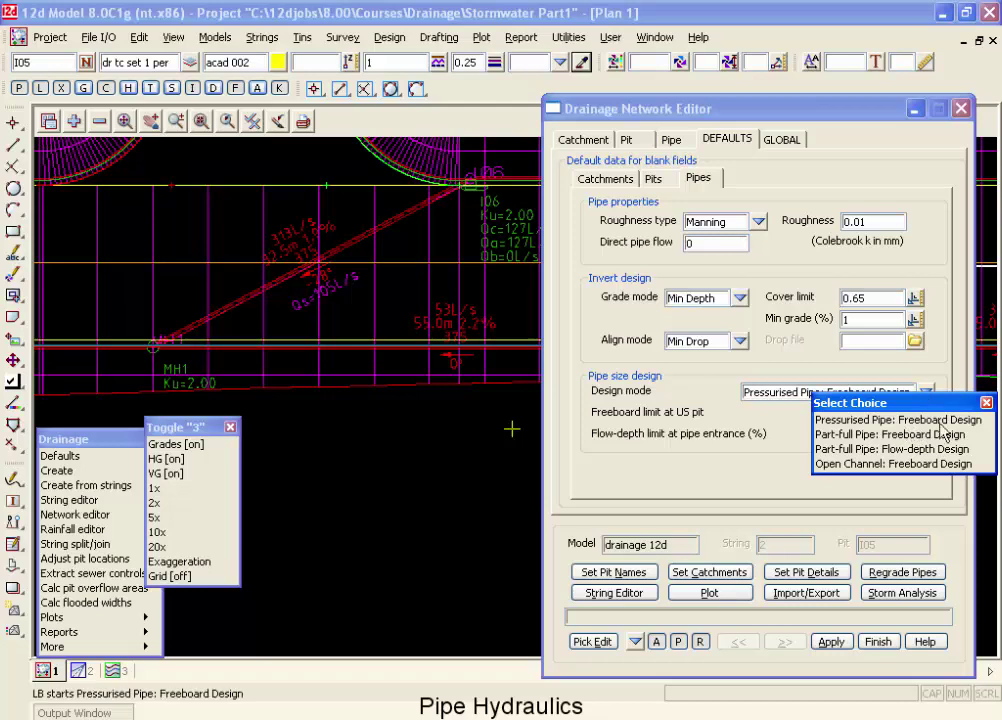
click(939, 405)
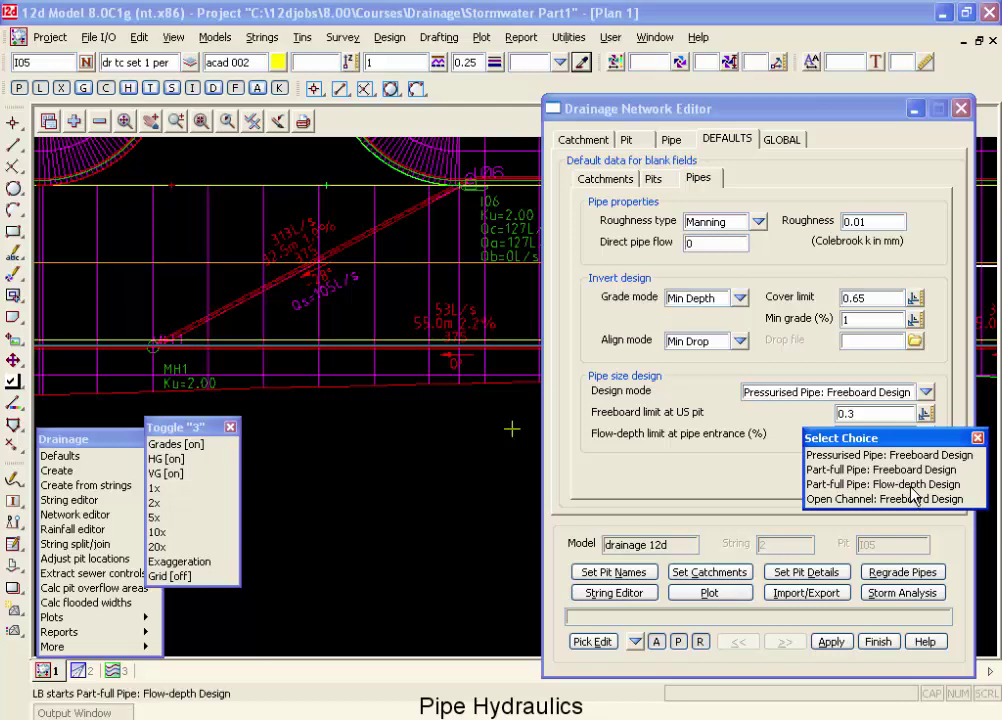
Check the 100% flow-depth limit and dismiss the design mode list unchanged.
drag(908, 437, 917, 506)
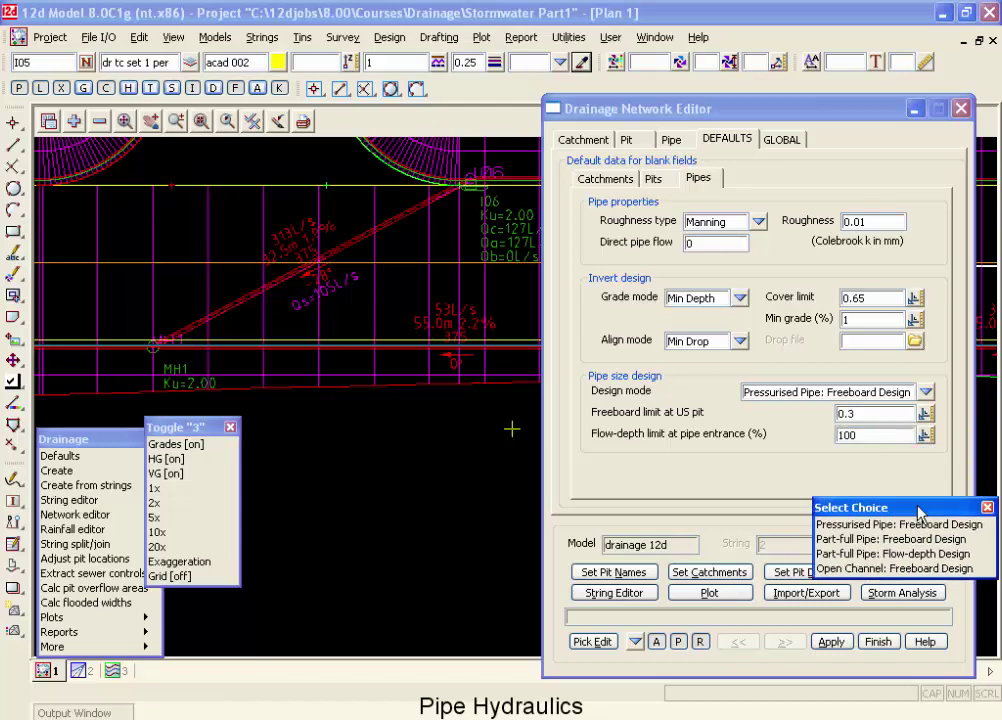
click(887, 434)
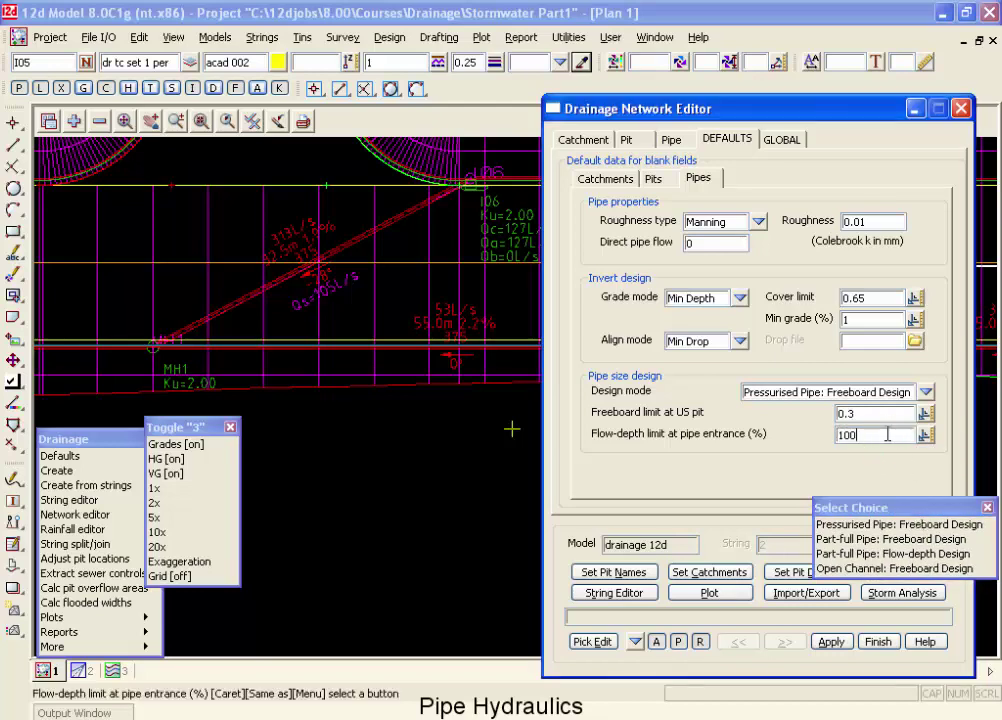
drag(904, 515, 848, 460)
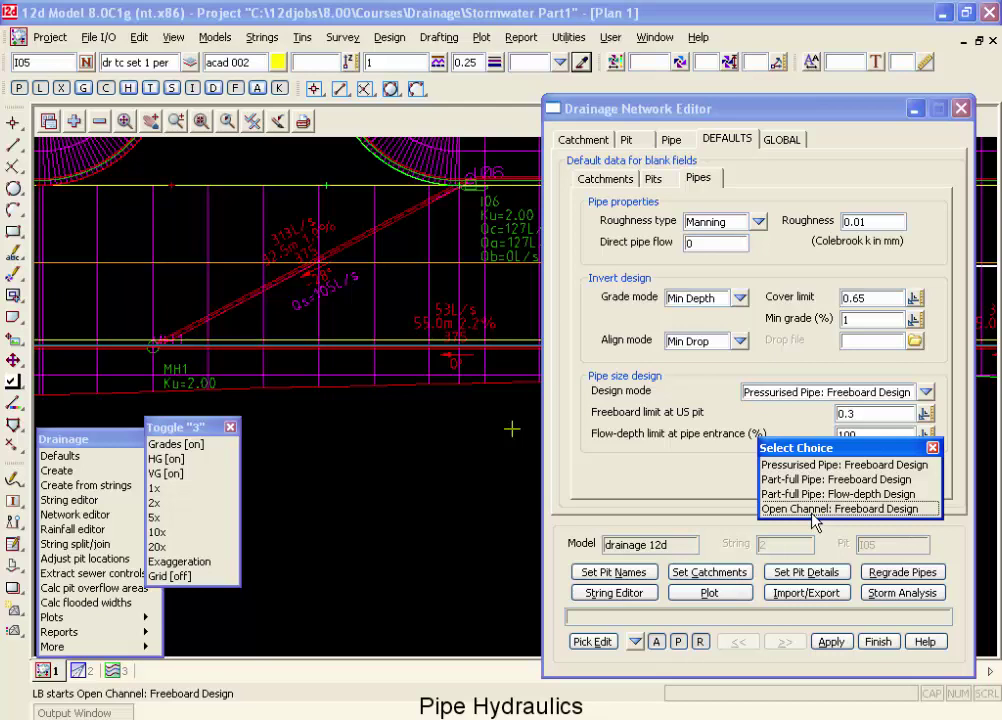
click(931, 446)
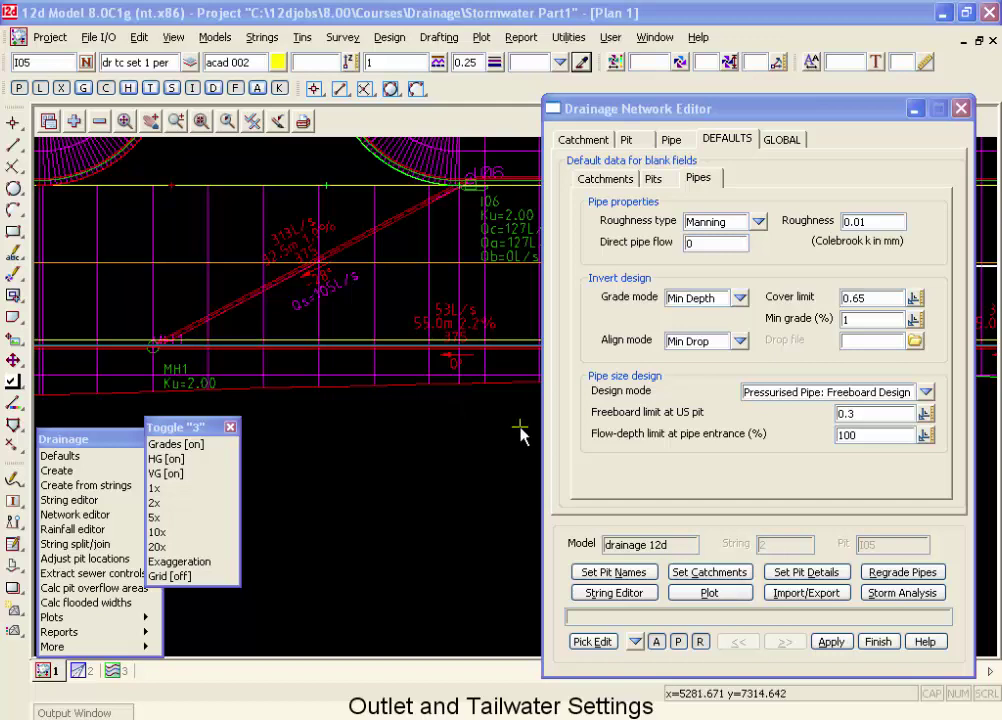
Jump to outlet pit HW1 and show its pit data: diameter 0.93, tailwater Minimum.
click(635, 645)
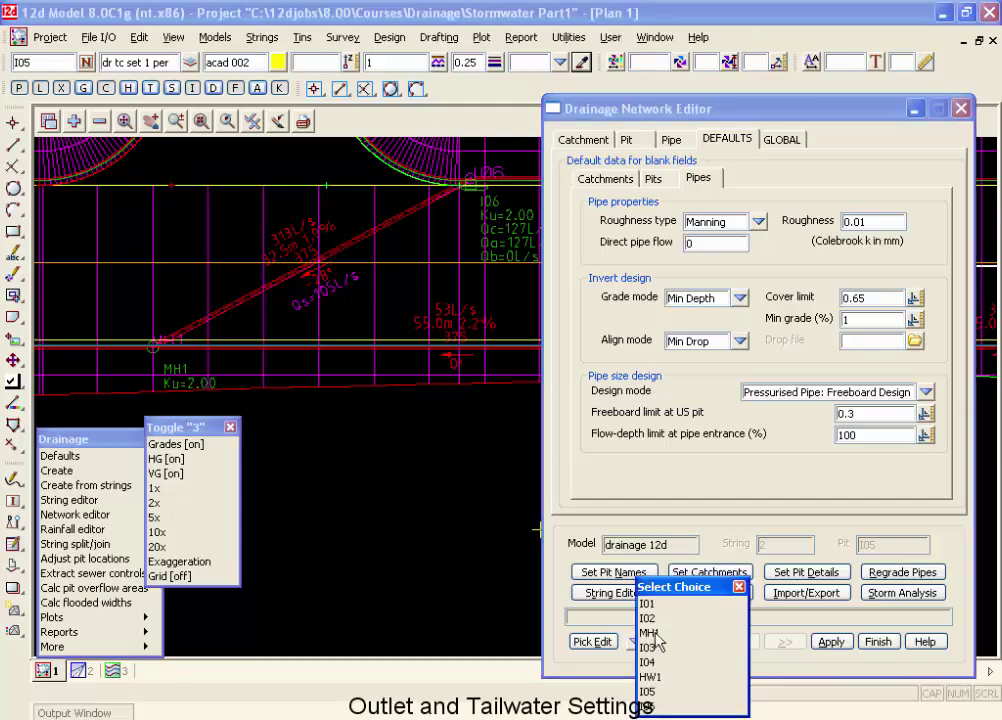
click(655, 678)
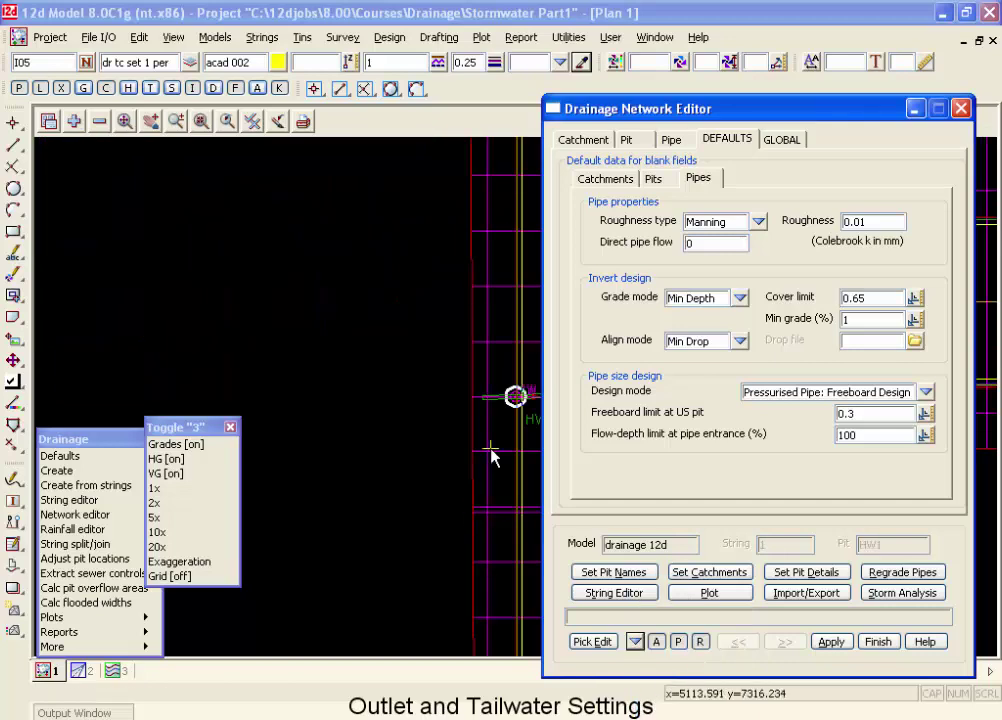
click(636, 139)
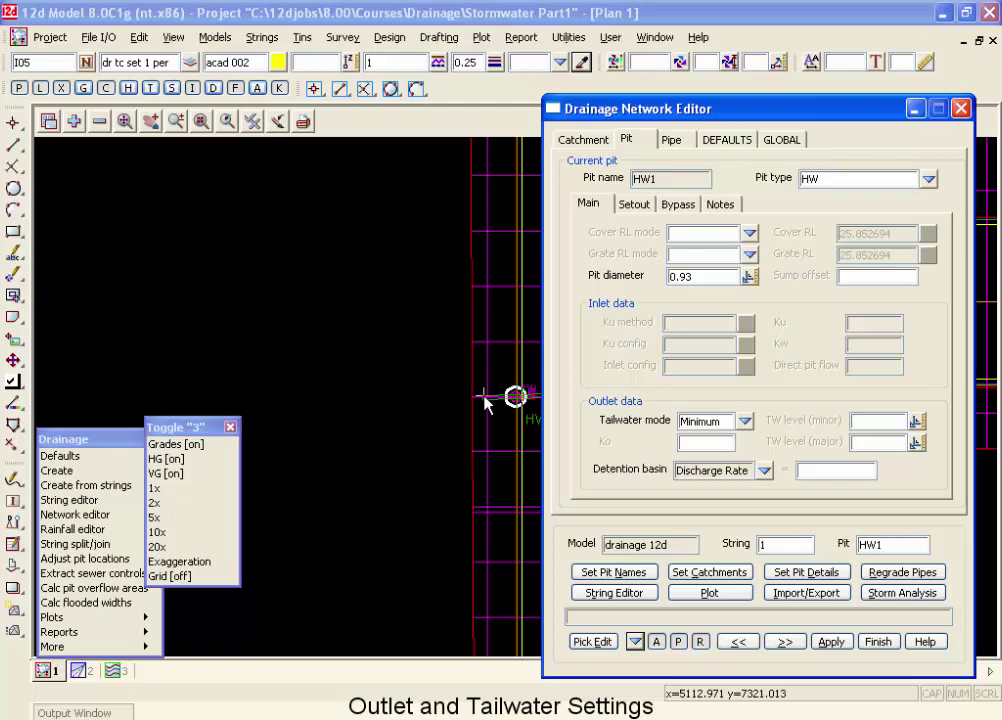
Keep HW1's tailwater mode at Minimum and set its outlet loss coefficient Ko to 1.
click(745, 421)
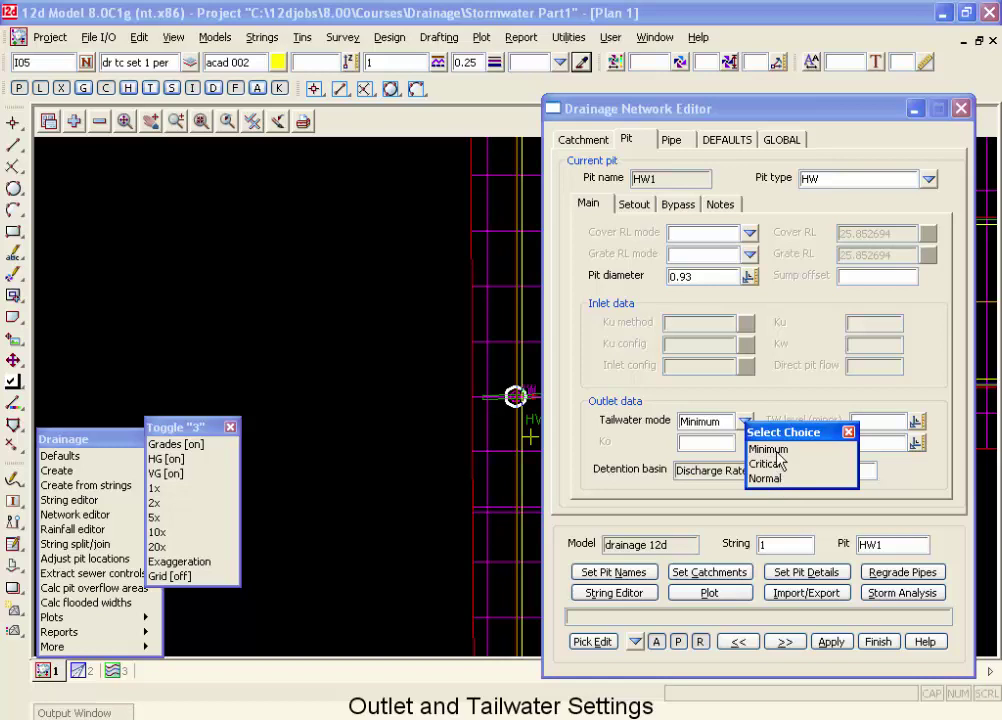
click(778, 453)
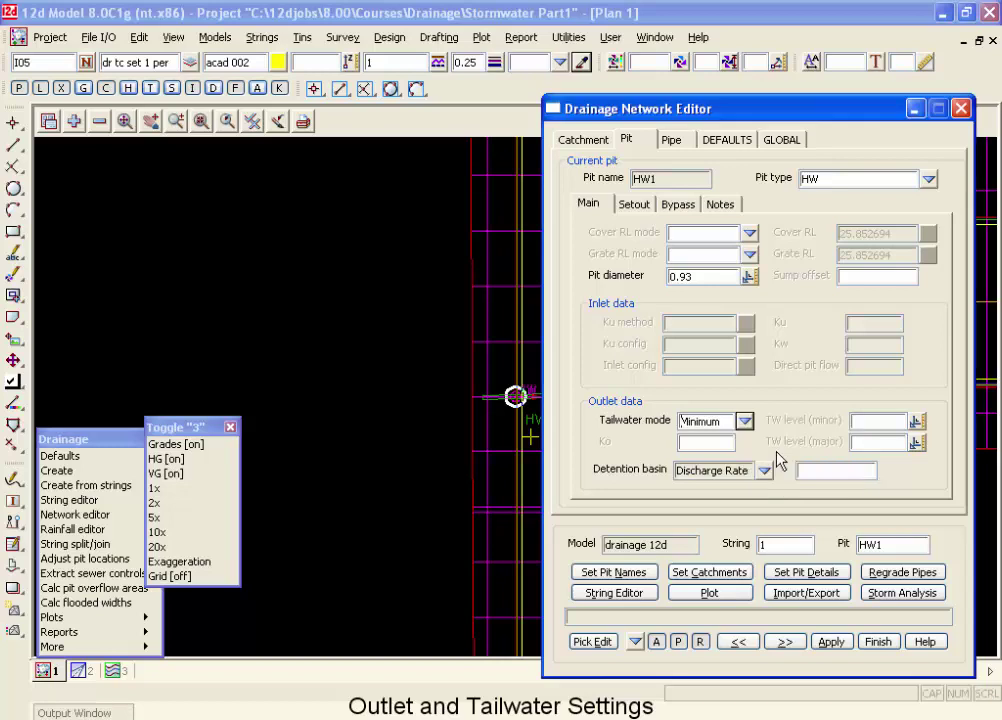
click(709, 443)
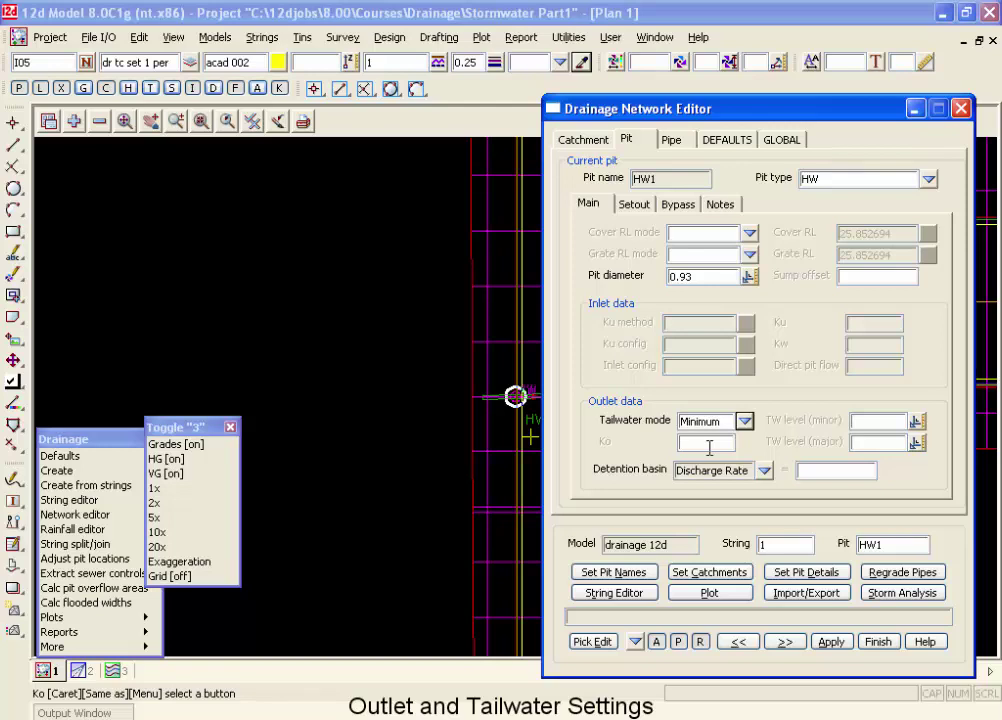
text(1)
click(885, 449)
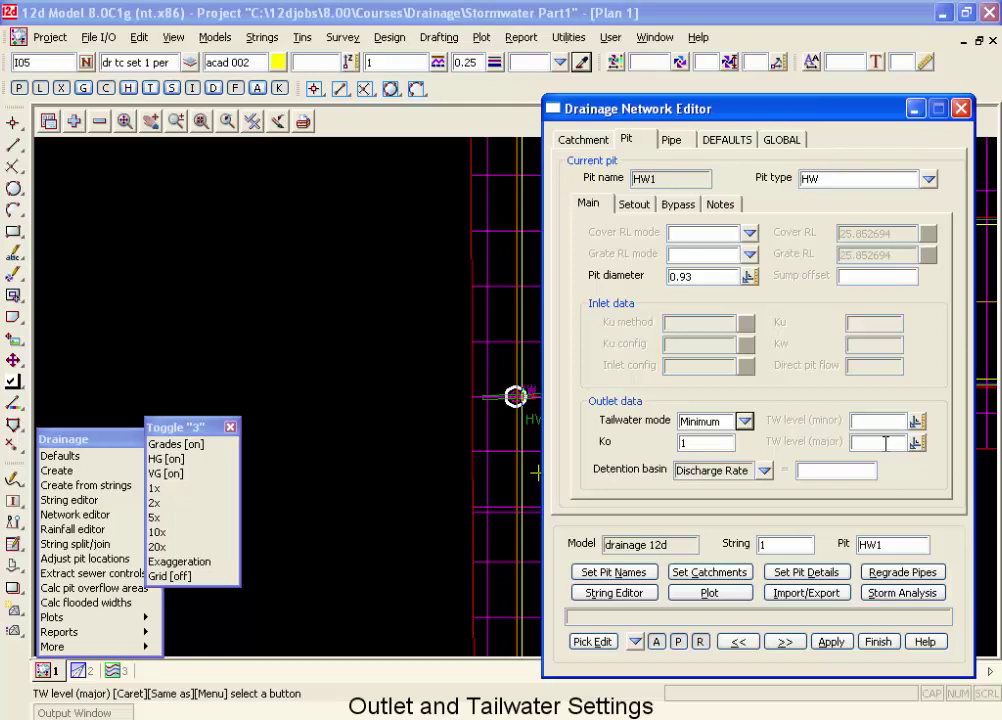
click(724, 421)
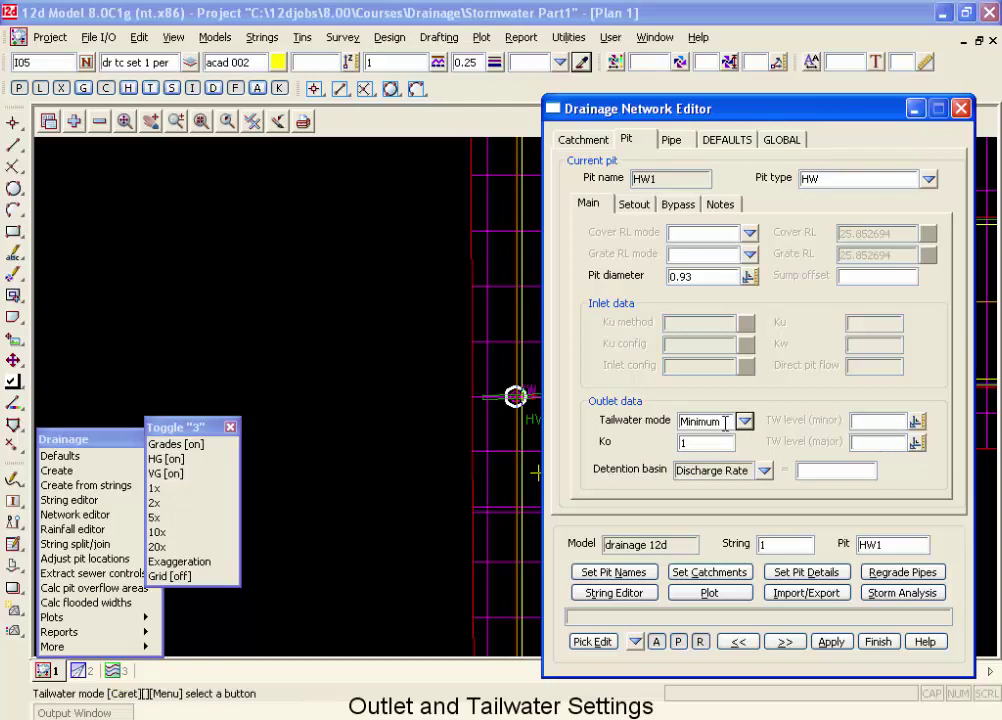
Switch pit HW1's detention basin from Discharge Rate to Storage Volume.
click(765, 471)
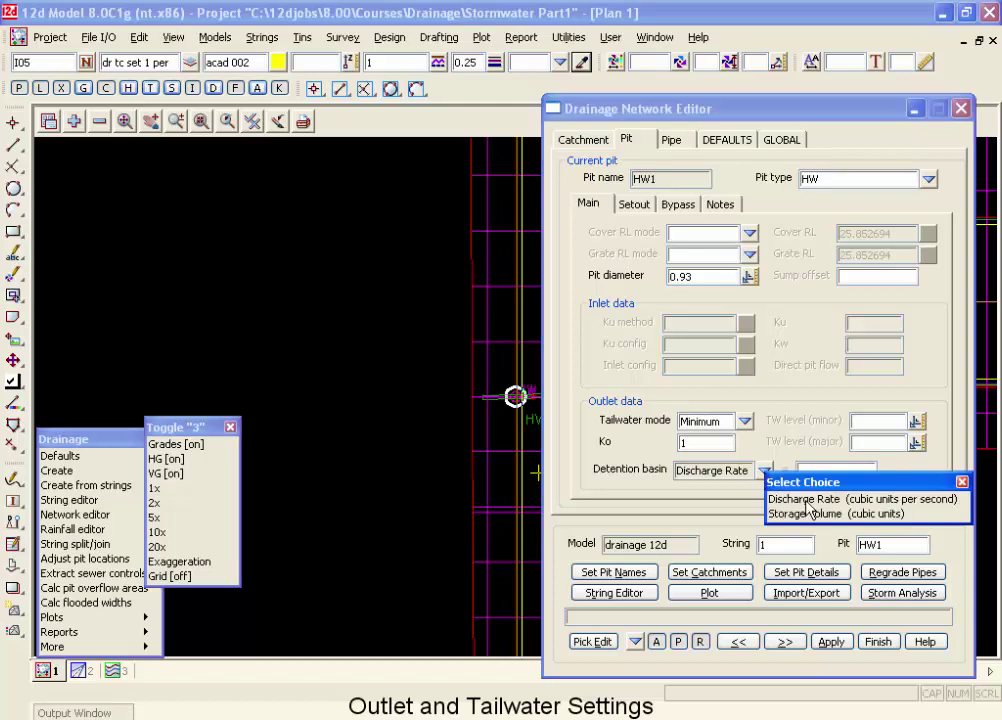
click(806, 500)
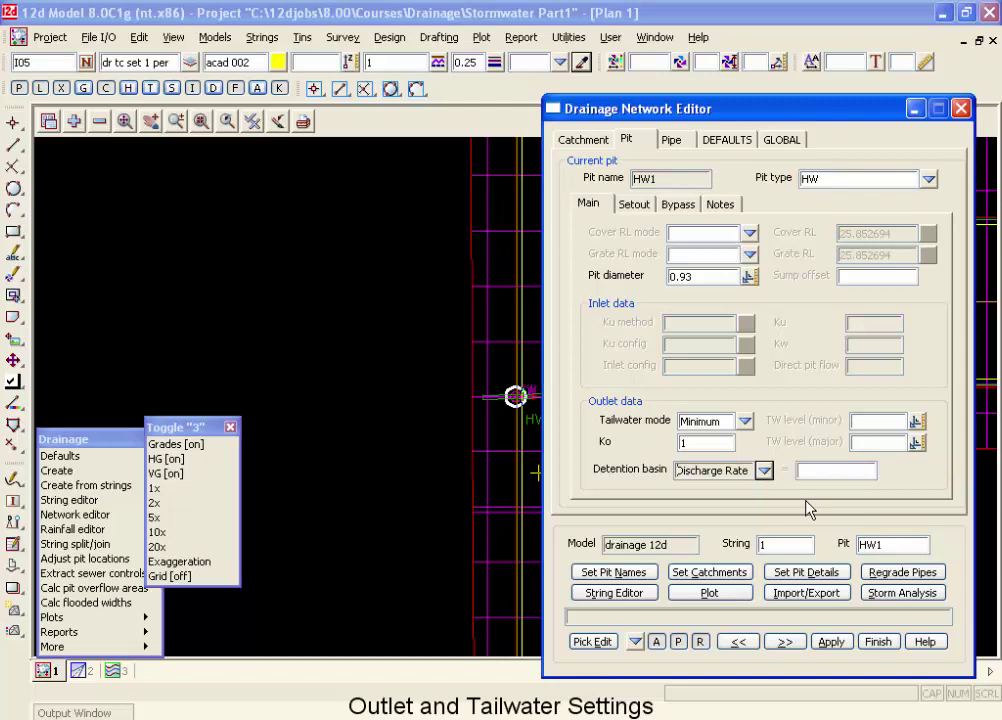
click(810, 470)
click(764, 472)
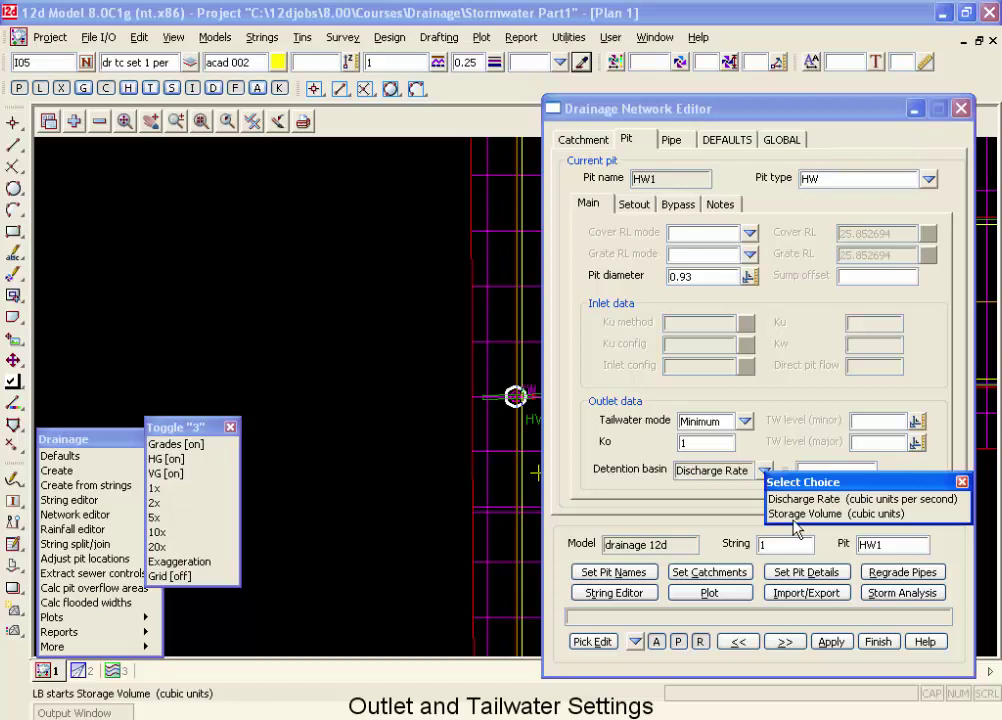
click(794, 515)
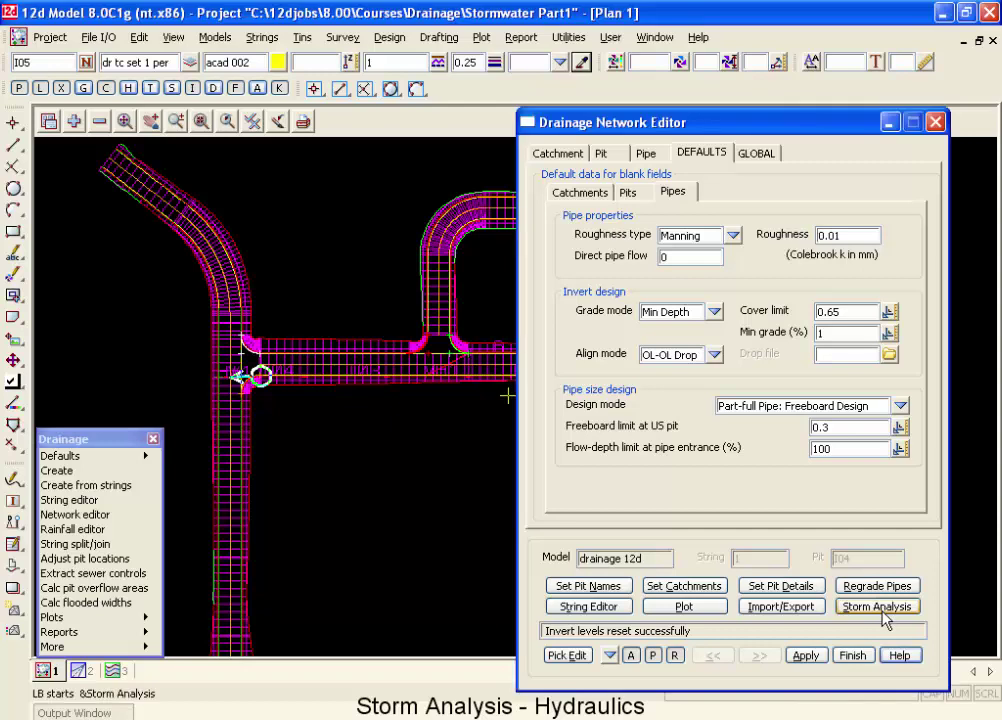
In Storm Analysis, enable modifying both pipe inverts and pipe sizes.
click(878, 607)
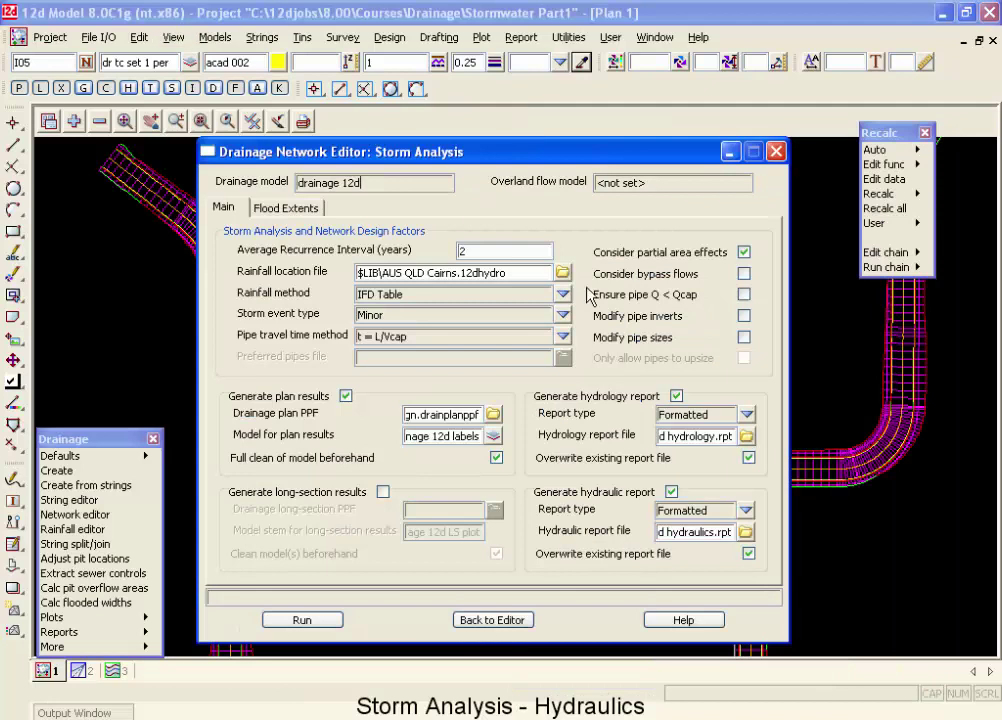
click(744, 316)
click(744, 338)
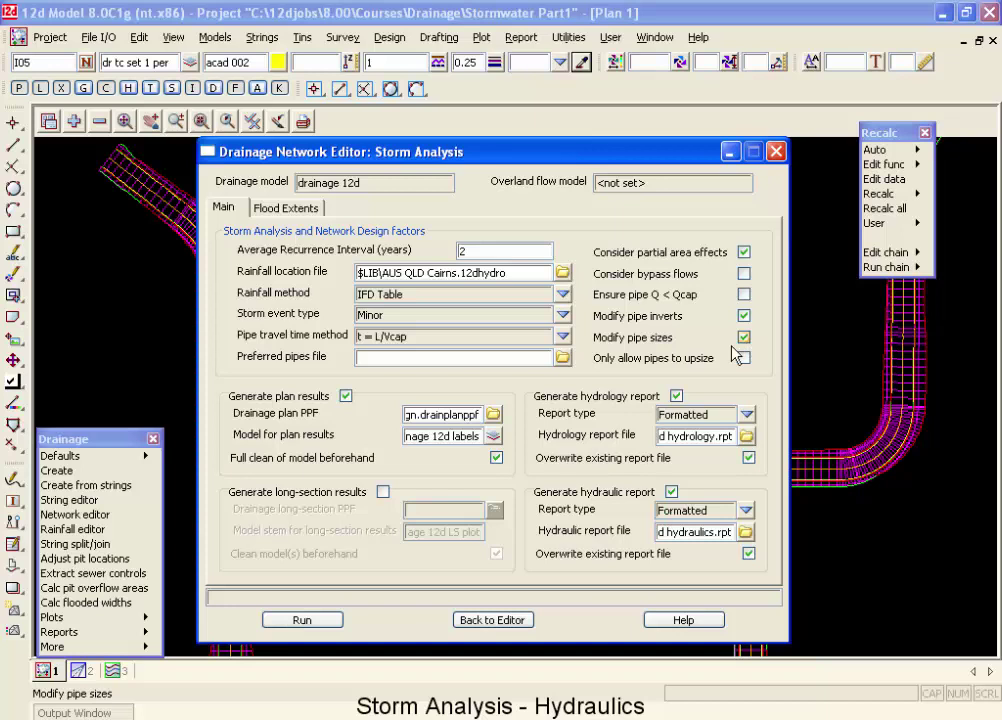
Set the preferred pipes file to $LIB\metric.pip.
click(535, 358)
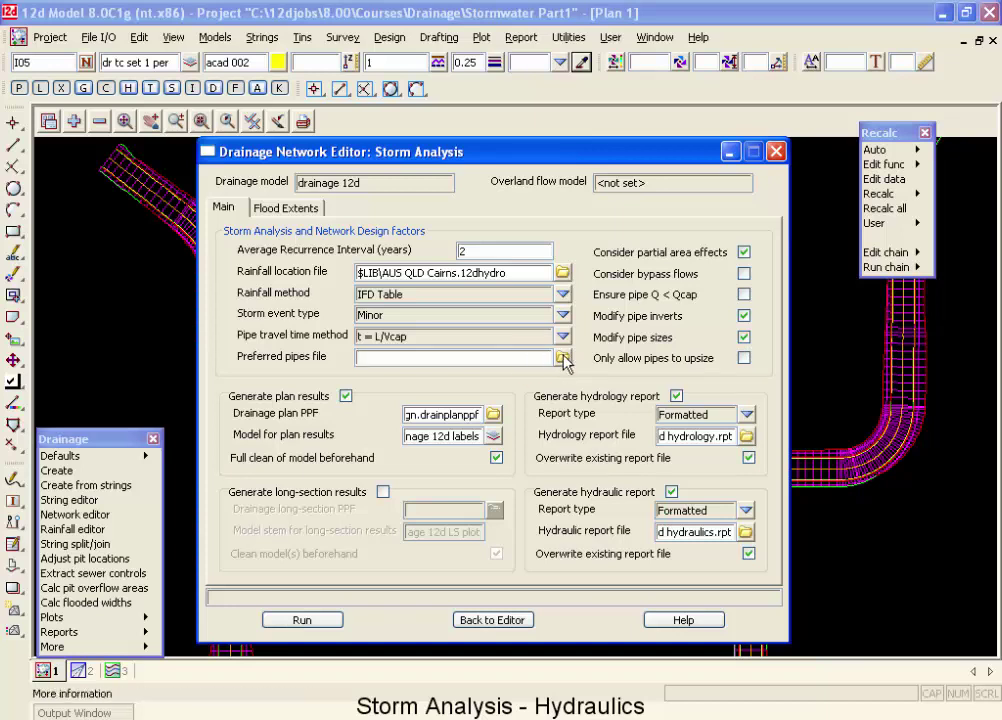
click(563, 357)
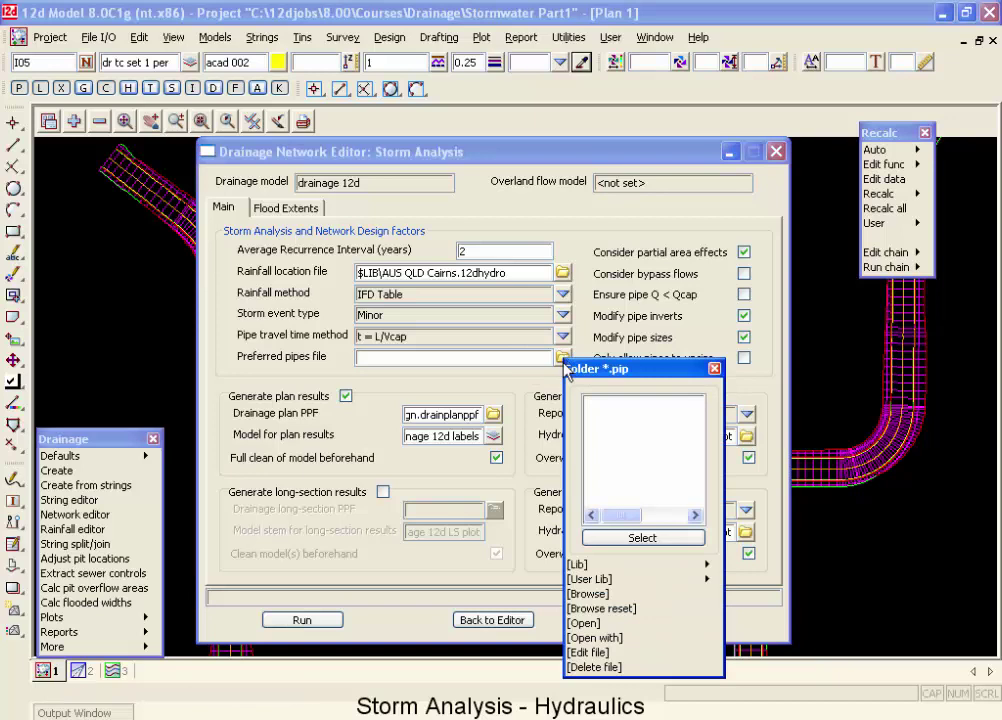
mouse_move(698, 567)
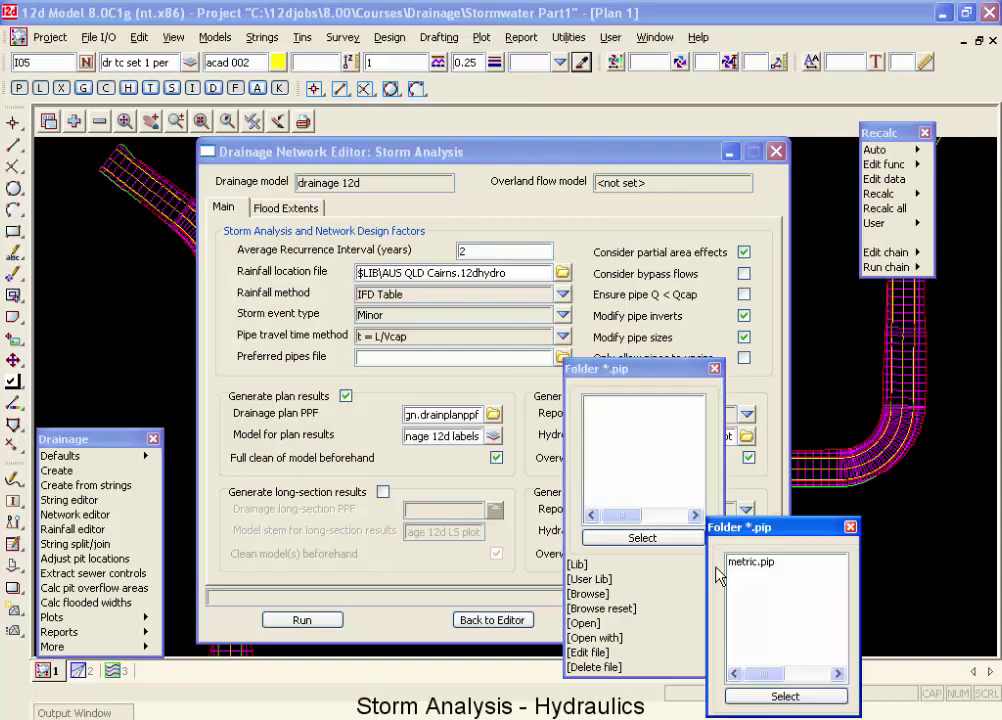
click(740, 563)
double_click(740, 563)
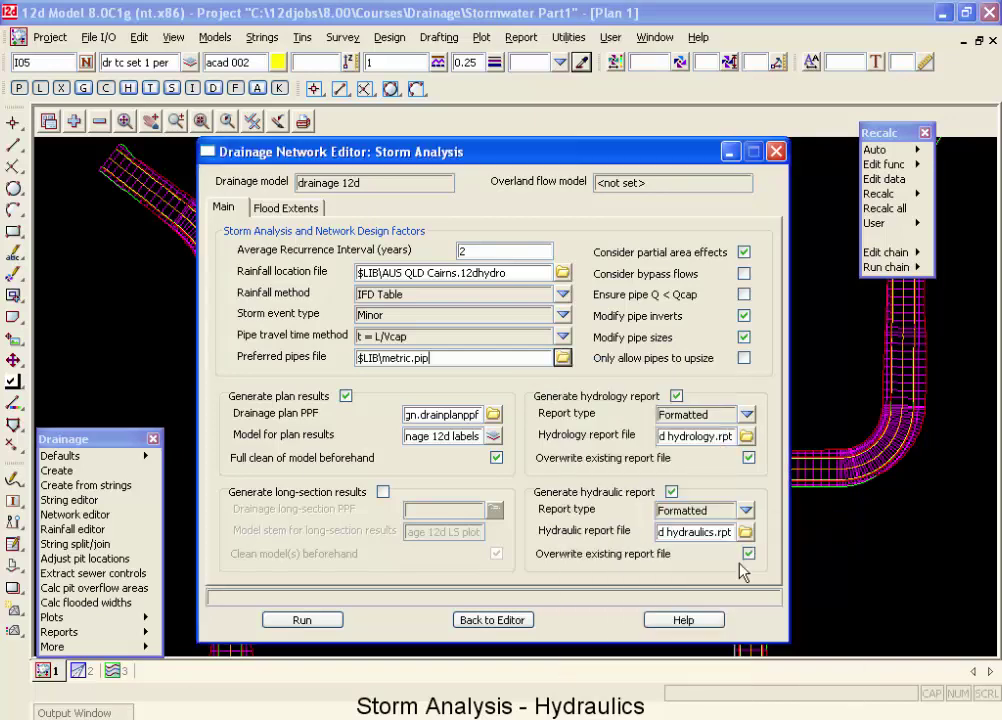
Open metric.pip for editing, excluding the 0.300 pipe and including the 0.675 and 0.750 sizes.
click(564, 358)
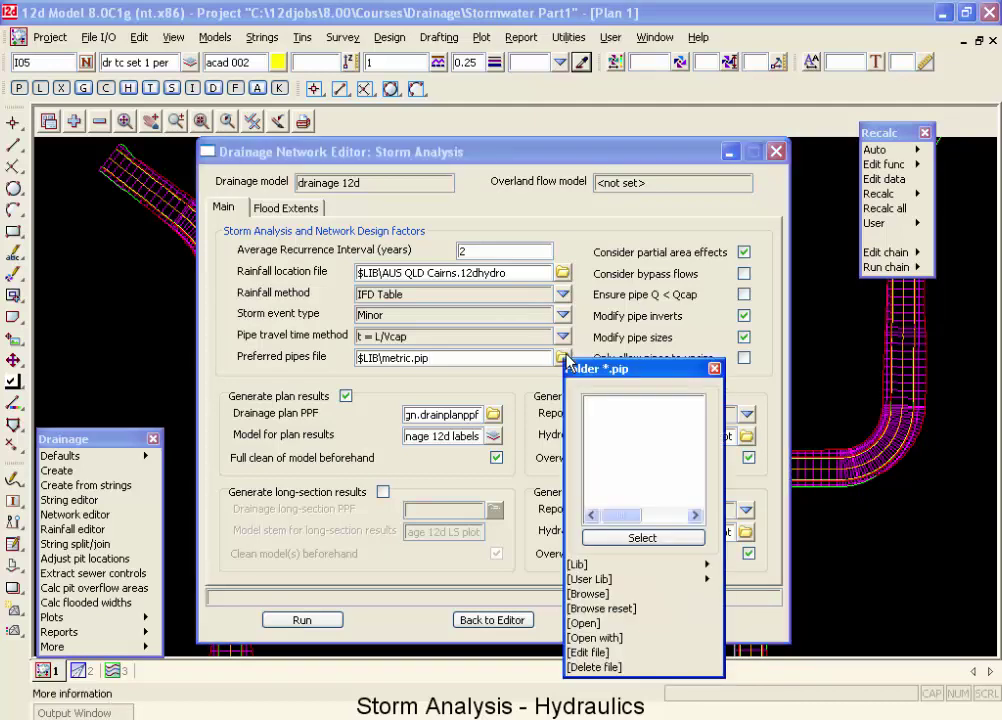
click(596, 624)
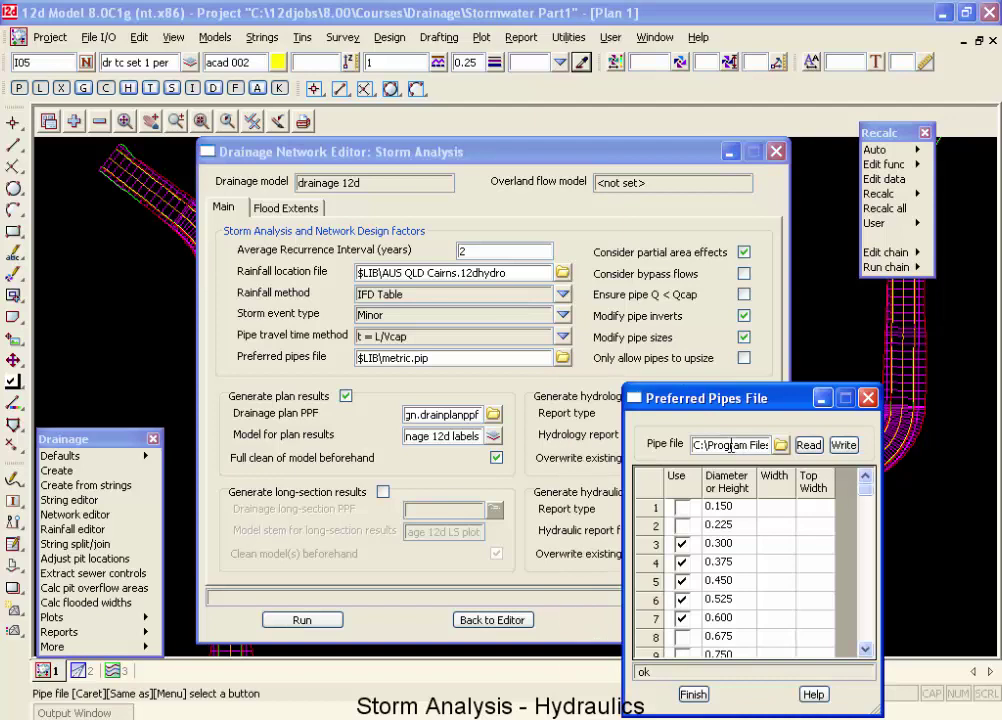
drag(729, 413, 546, 154)
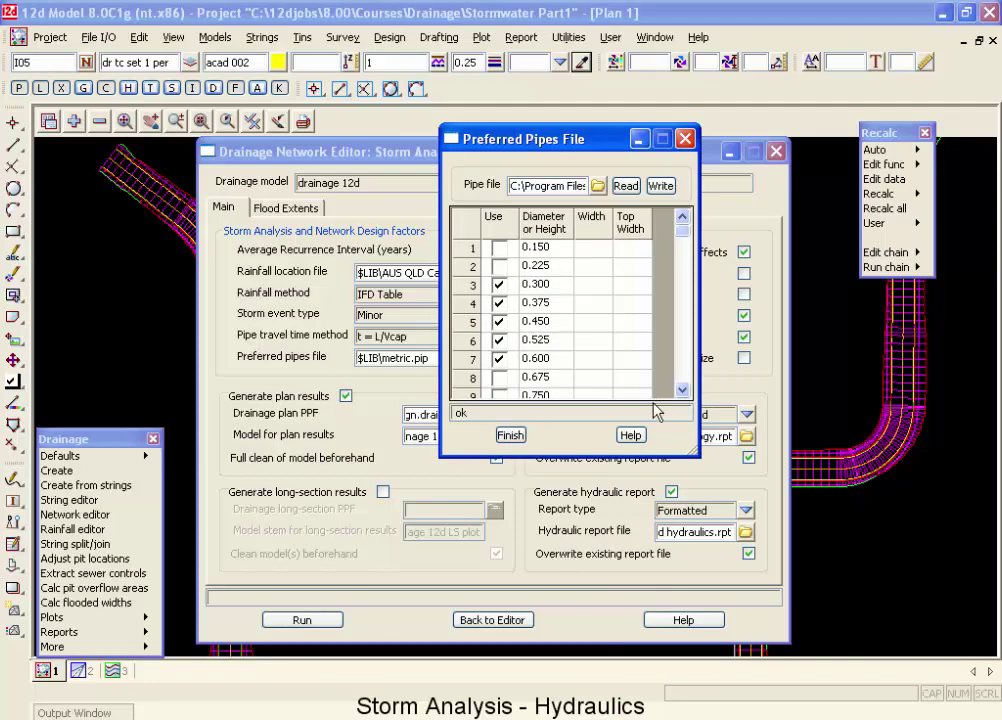
click(498, 285)
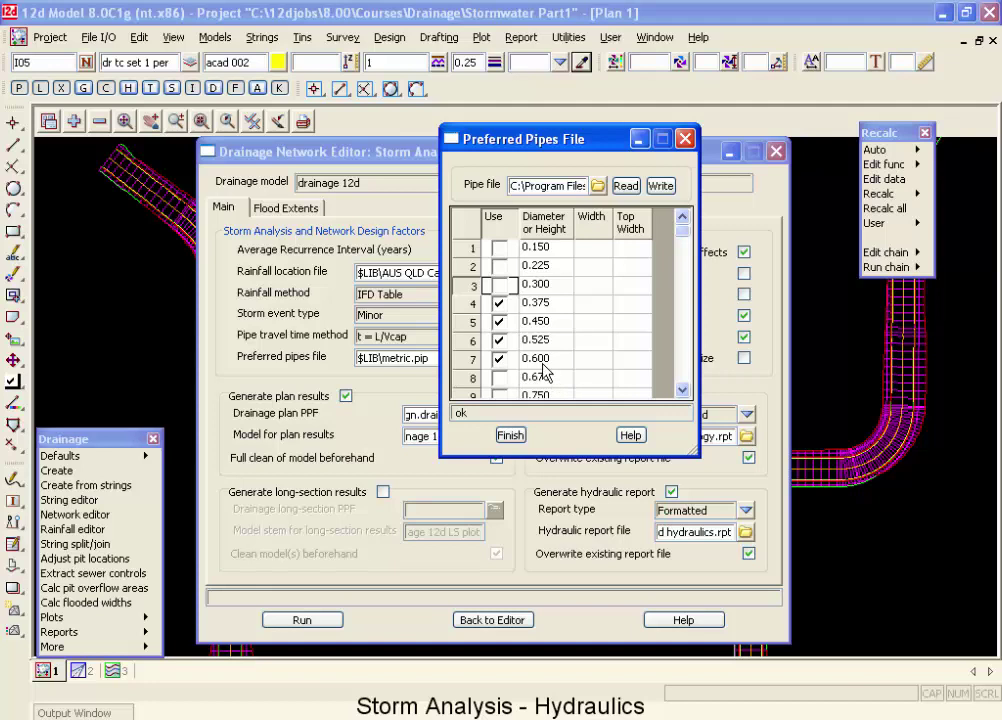
click(498, 378)
click(503, 396)
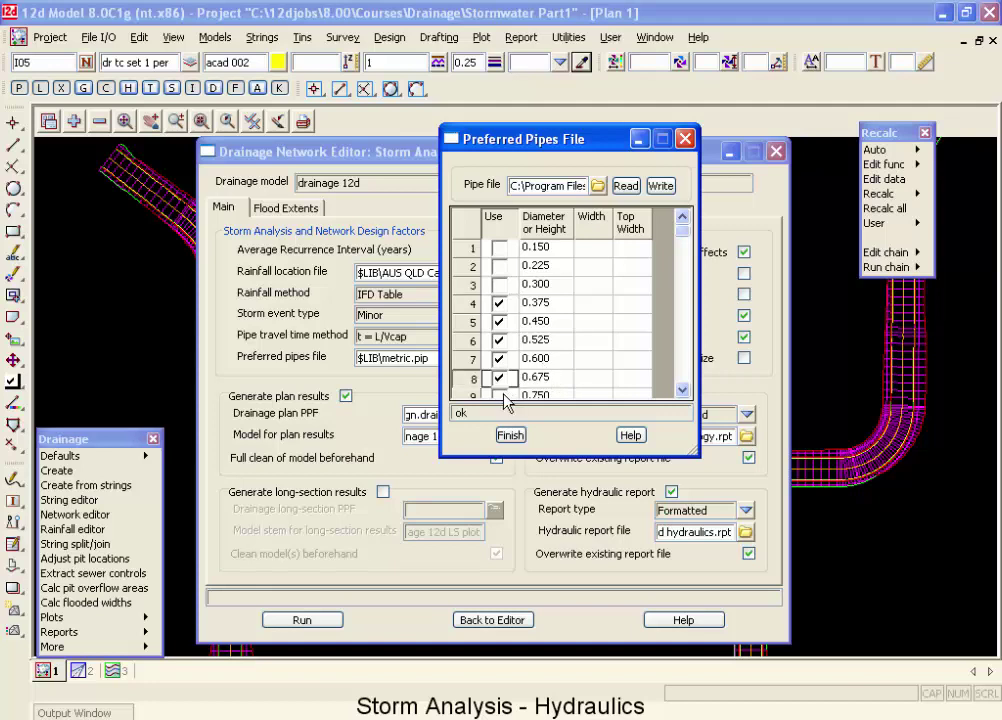
Include the 0.375 box sizes by 0.300, 0.450, 0.600 and 0.750.
click(684, 390)
click(684, 390)
click(684, 390)
click(684, 390)
click(684, 390)
click(684, 390)
click(684, 390)
click(684, 390)
click(684, 390)
click(684, 390)
click(684, 390)
click(684, 390)
click(684, 390)
click(684, 390)
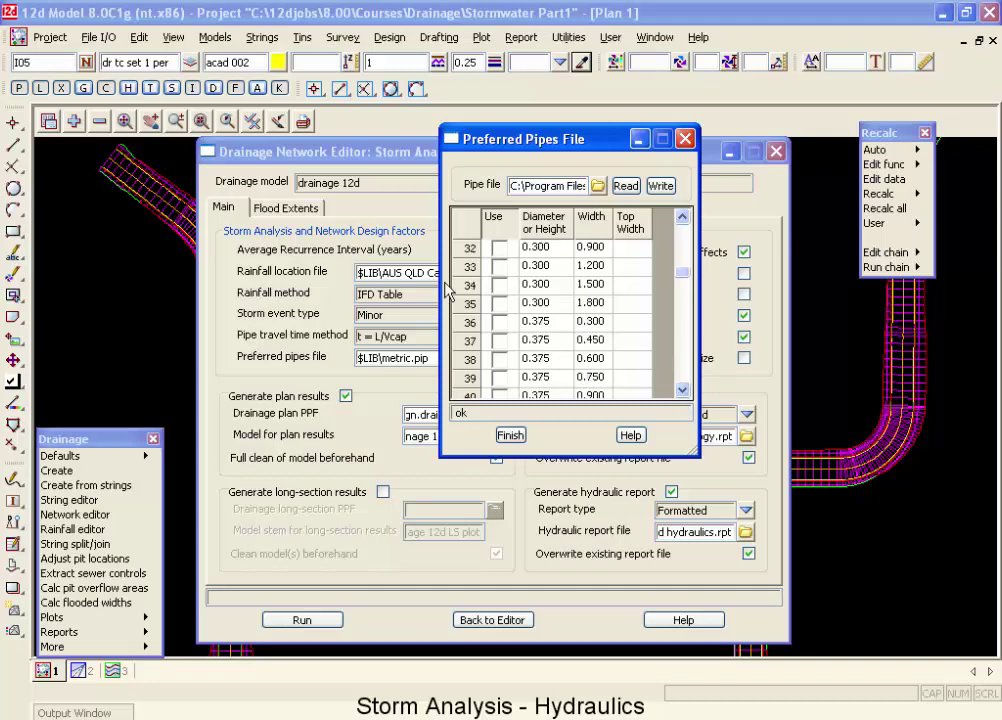
click(499, 322)
click(500, 341)
click(501, 359)
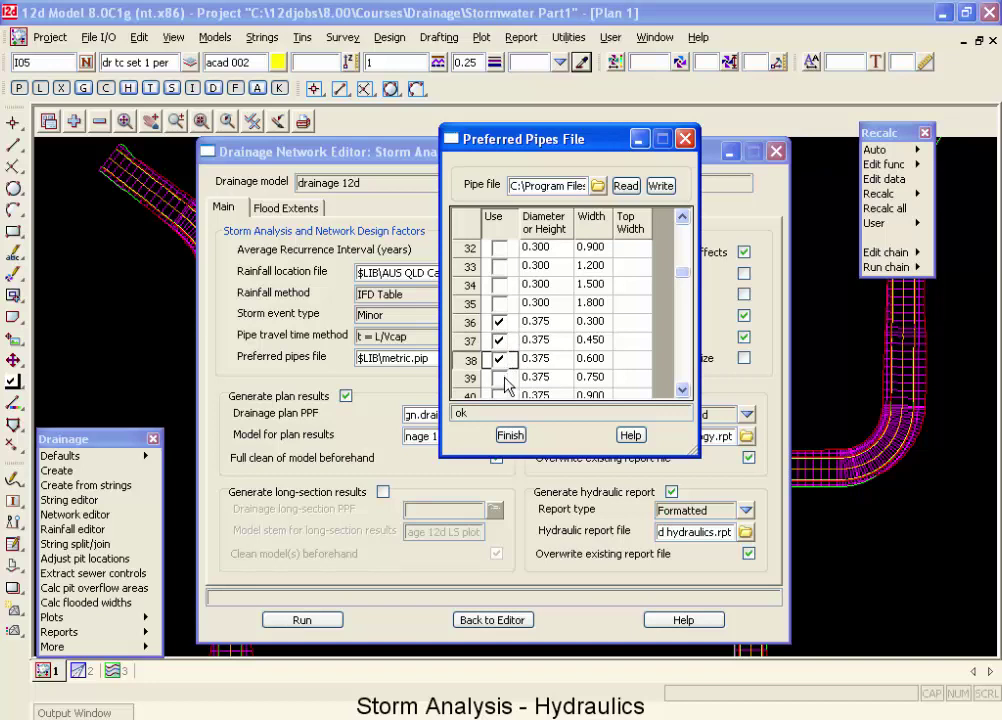
click(503, 377)
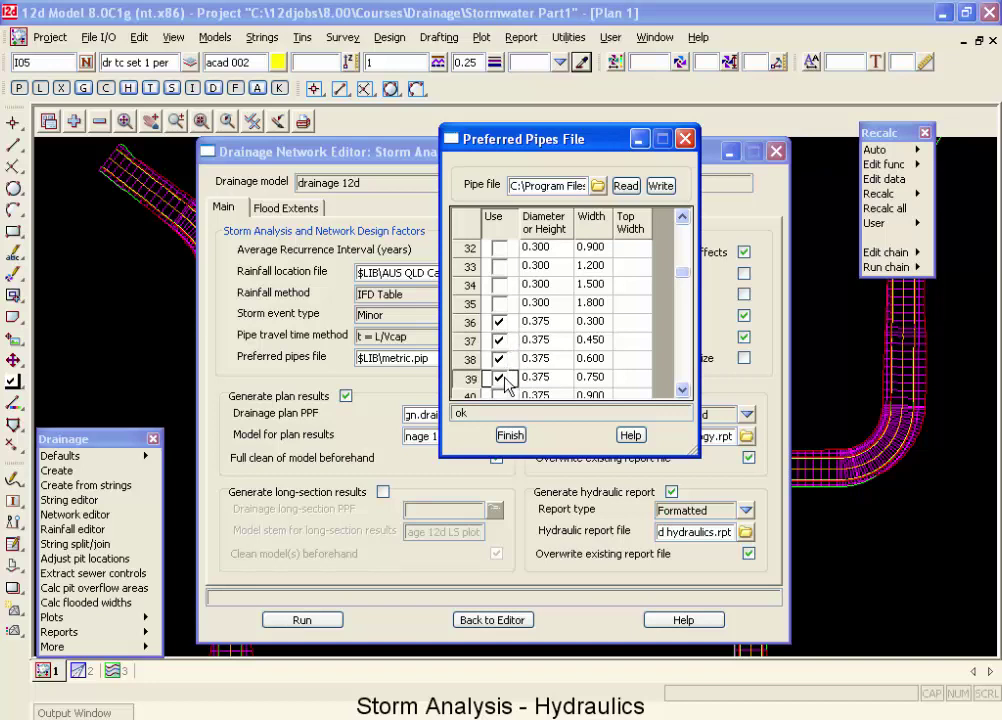
Write the edited pipes list back over metric.pip, confirming the overwrite.
click(683, 390)
click(683, 390)
click(683, 390)
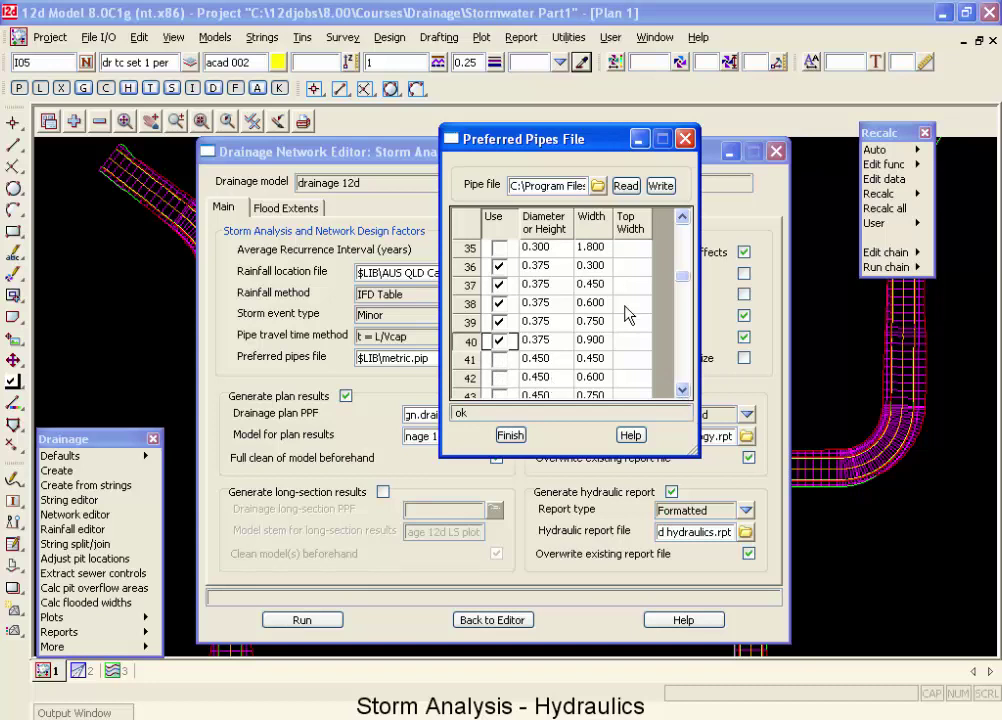
drag(682, 277, 688, 386)
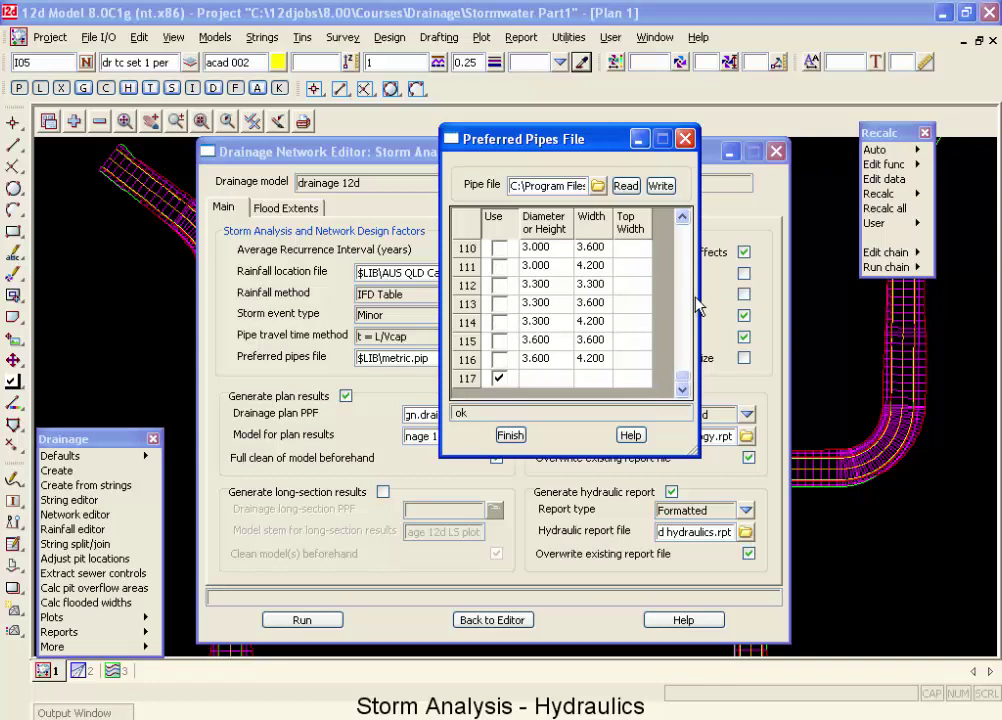
click(660, 186)
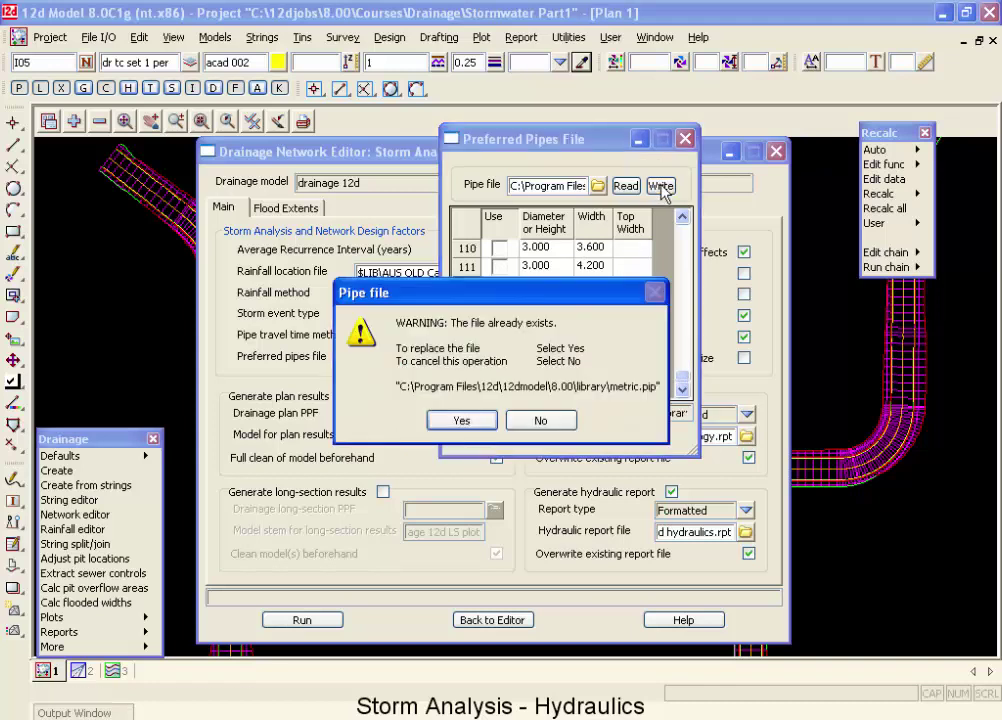
click(489, 421)
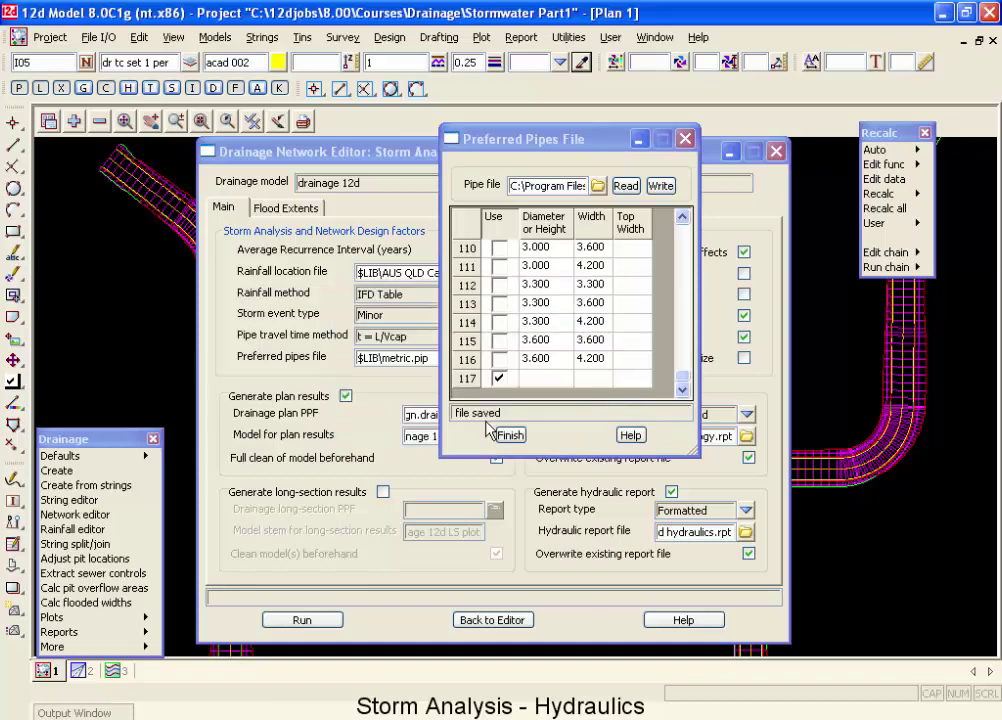
Finish the Preferred Pipes File dialog to return to the Storm Analysis settings.
click(510, 437)
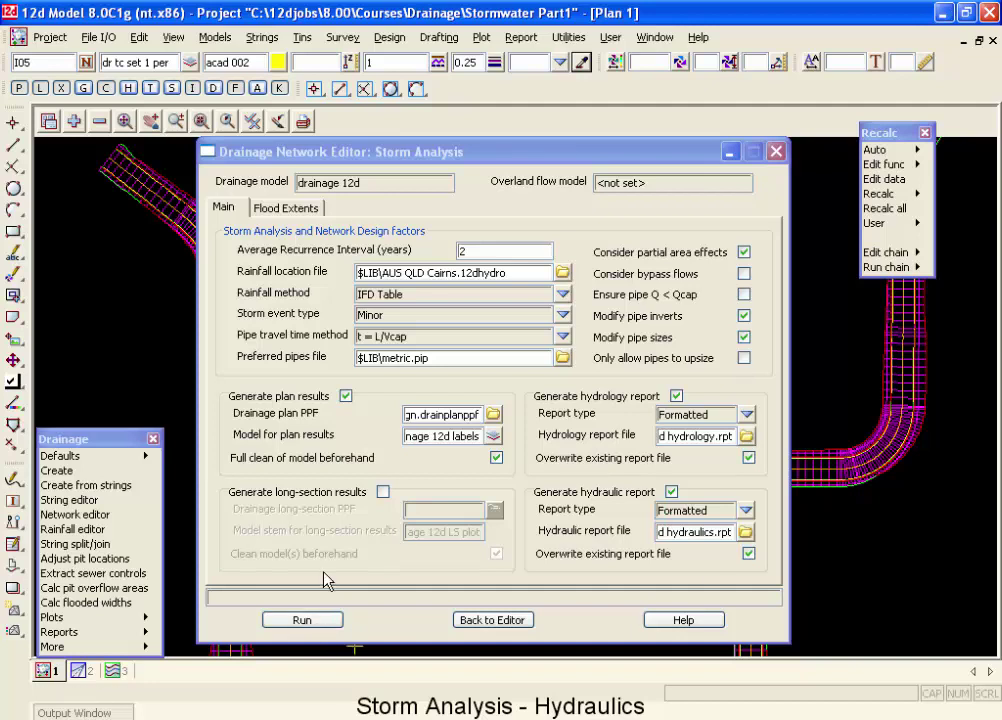
Turn on long-section results with the library PPF drainage_long_design.drainppf, then run the storm analysis.
click(383, 492)
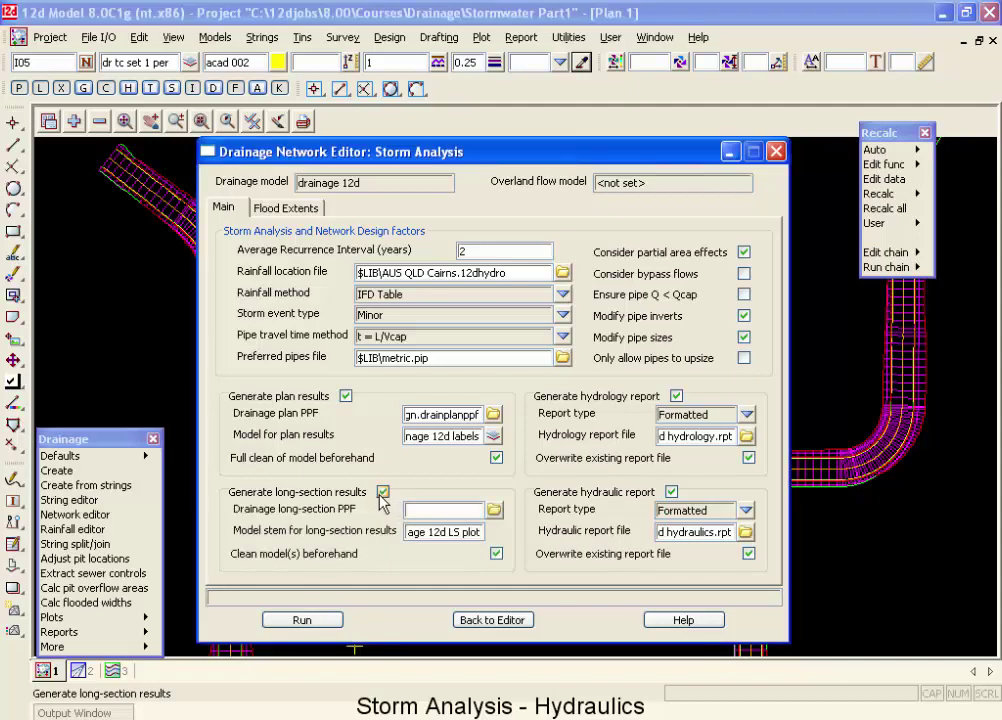
click(494, 510)
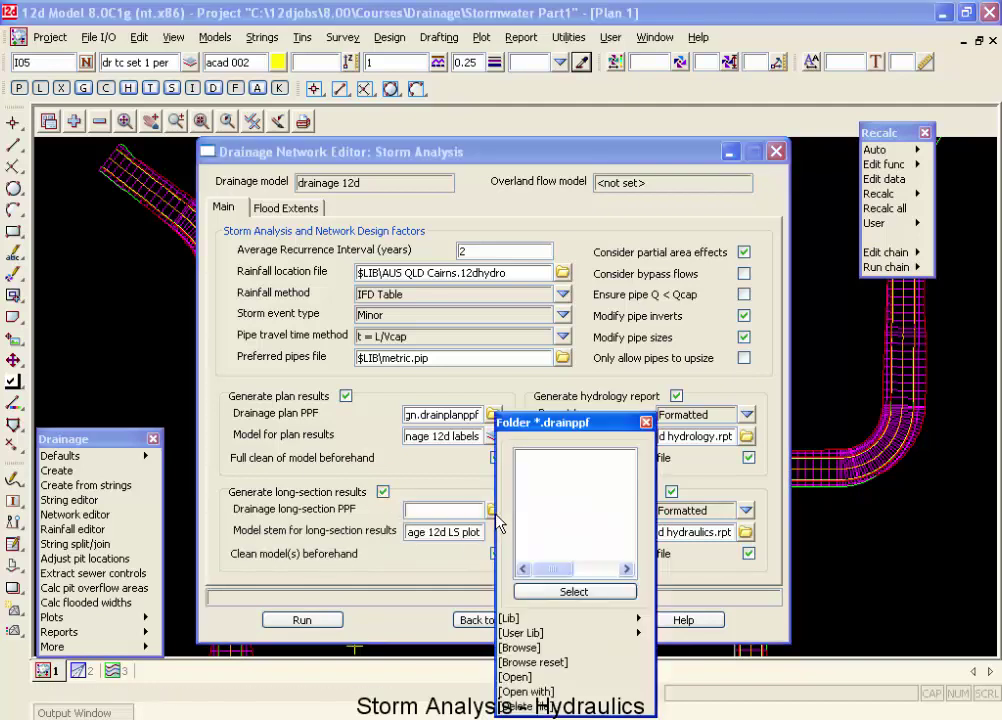
click(566, 620)
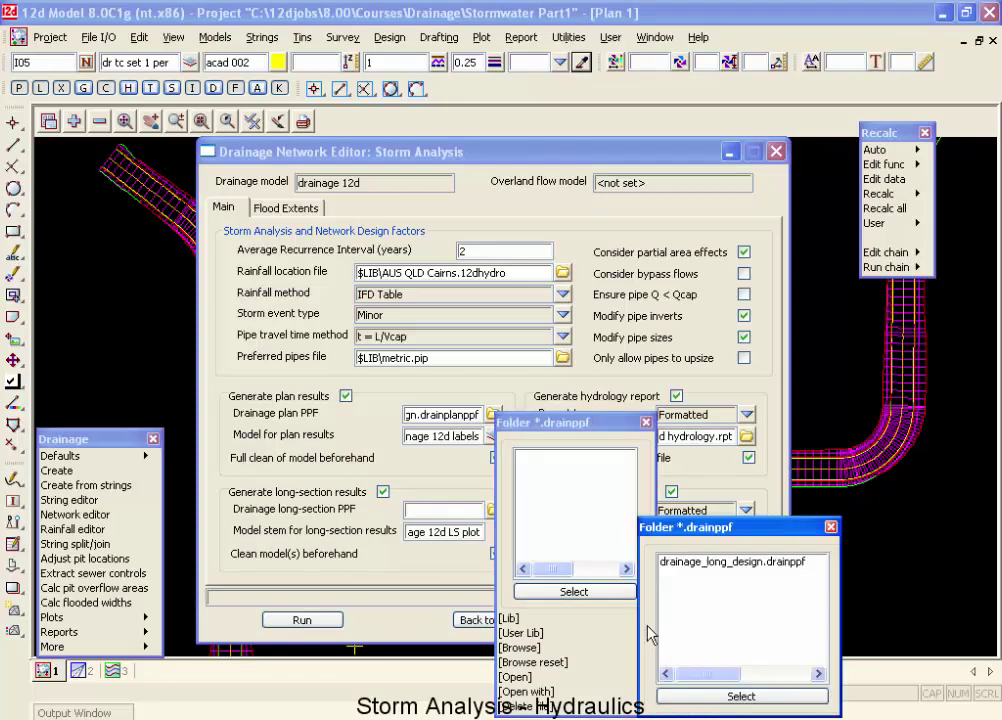
click(640, 622)
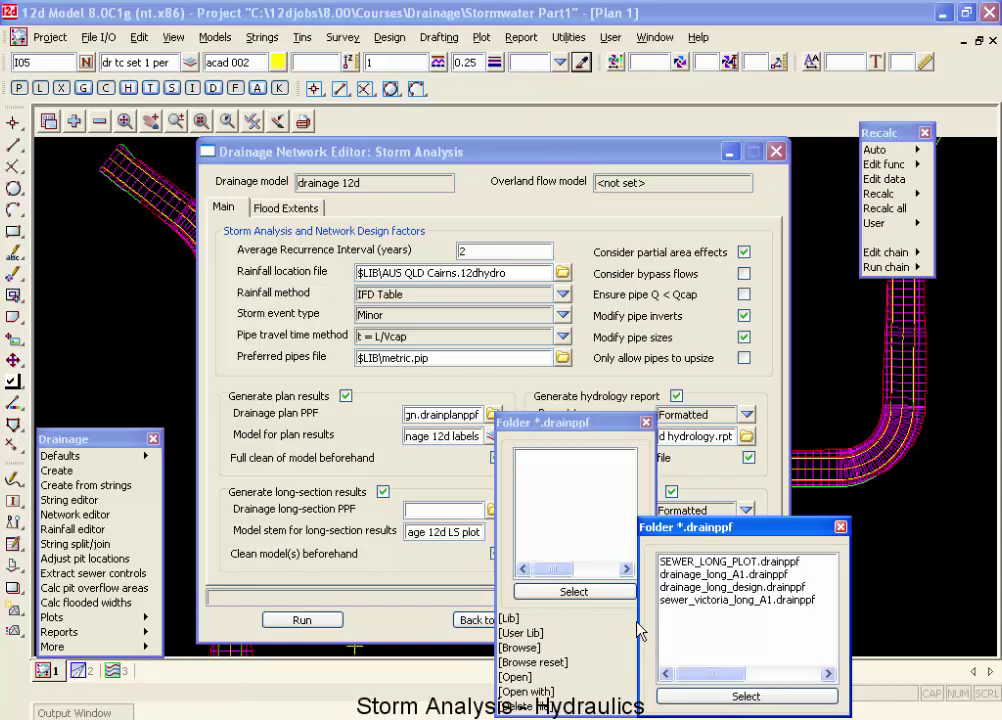
double_click(675, 588)
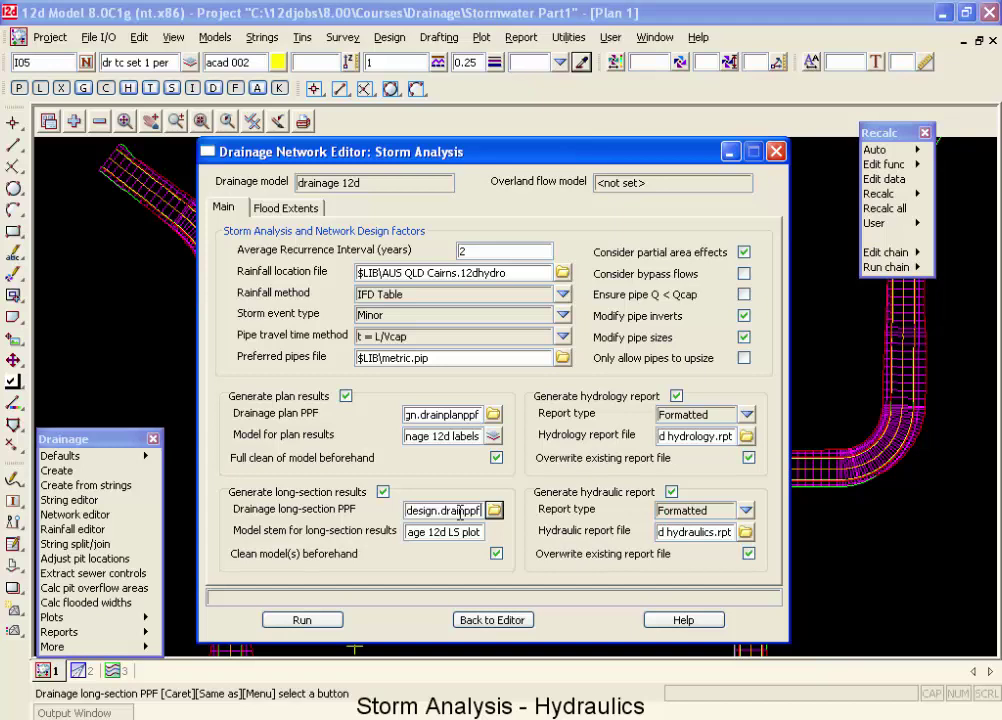
click(334, 619)
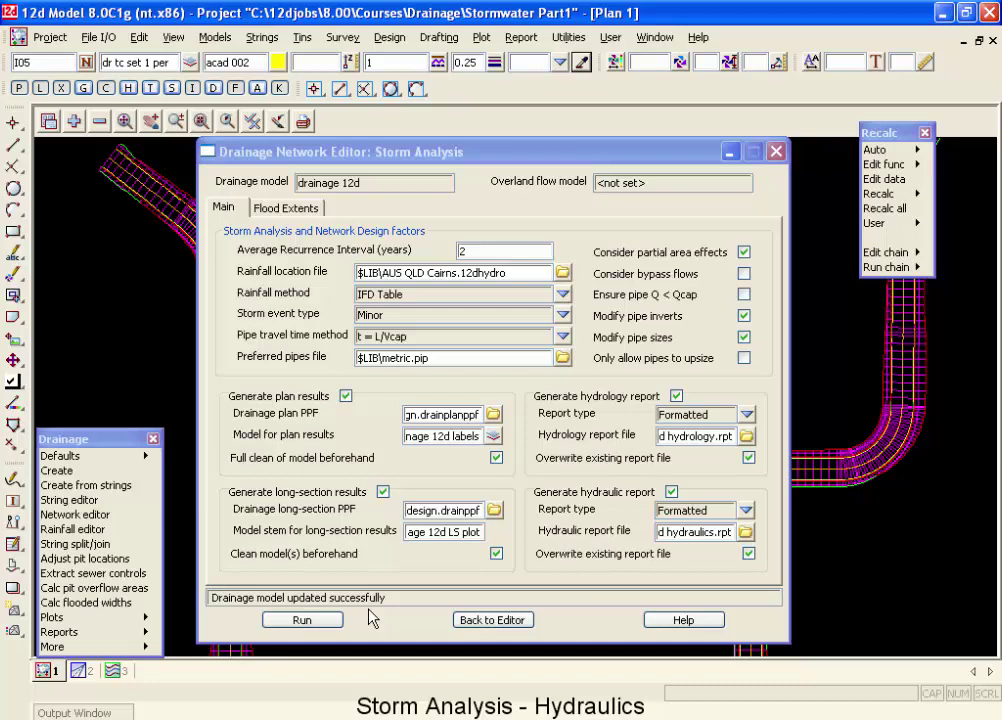
Move the Storm Analysis editor to the lower right, zoom through the long section in view 3, then return to plan view 1.
drag(390, 152, 685, 560)
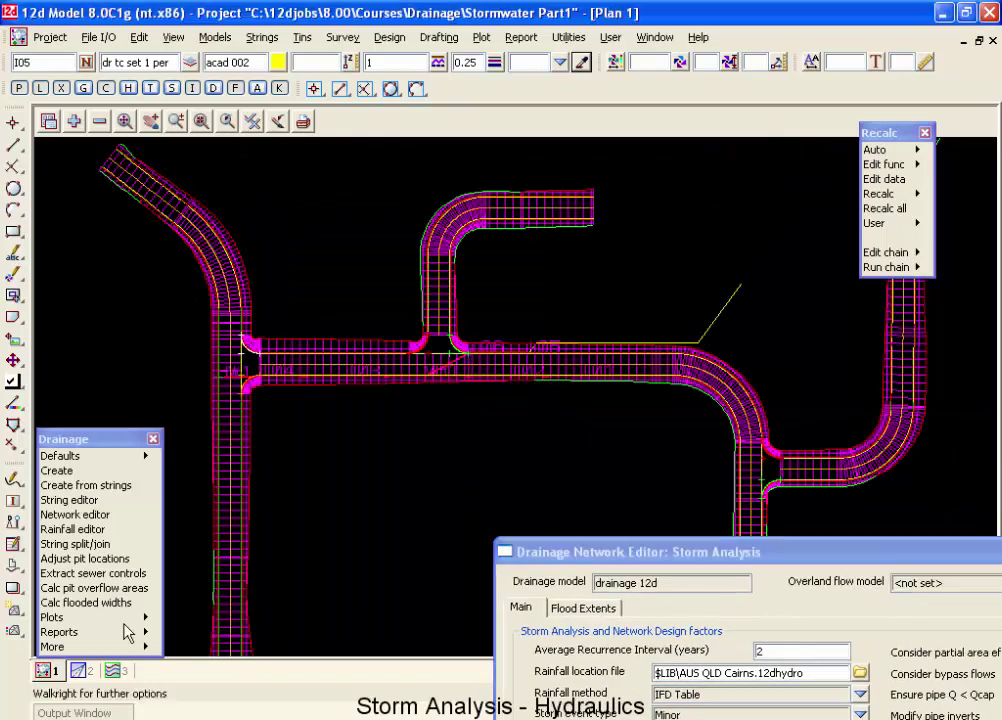
click(113, 671)
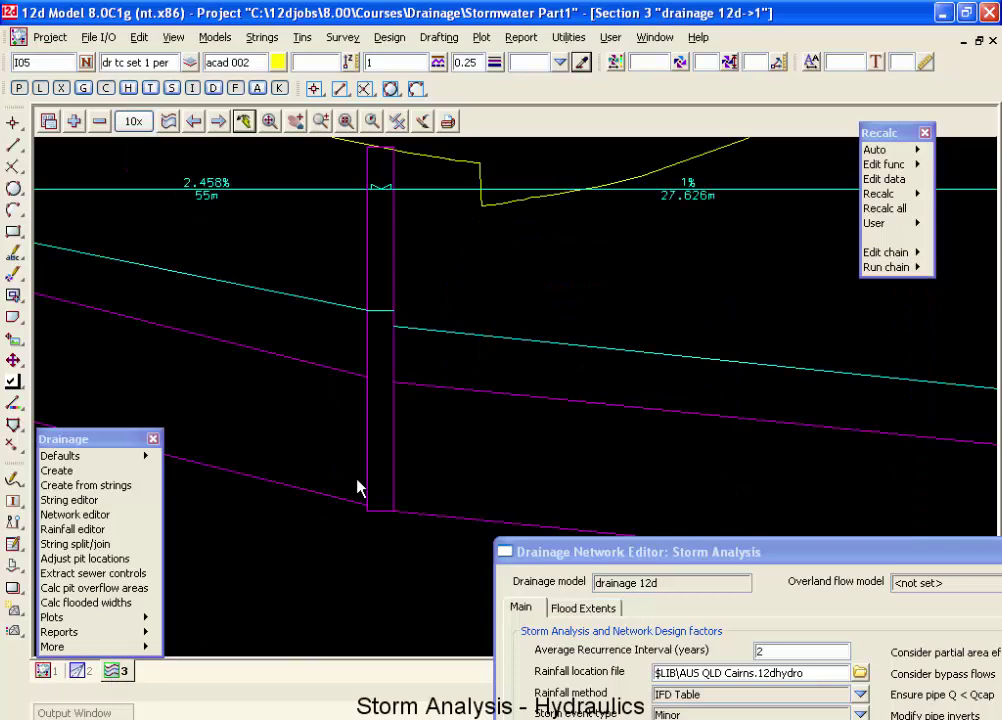
scroll(327, 438, down, 3)
scroll(614, 357, up, 2)
scroll(614, 357, down, 1)
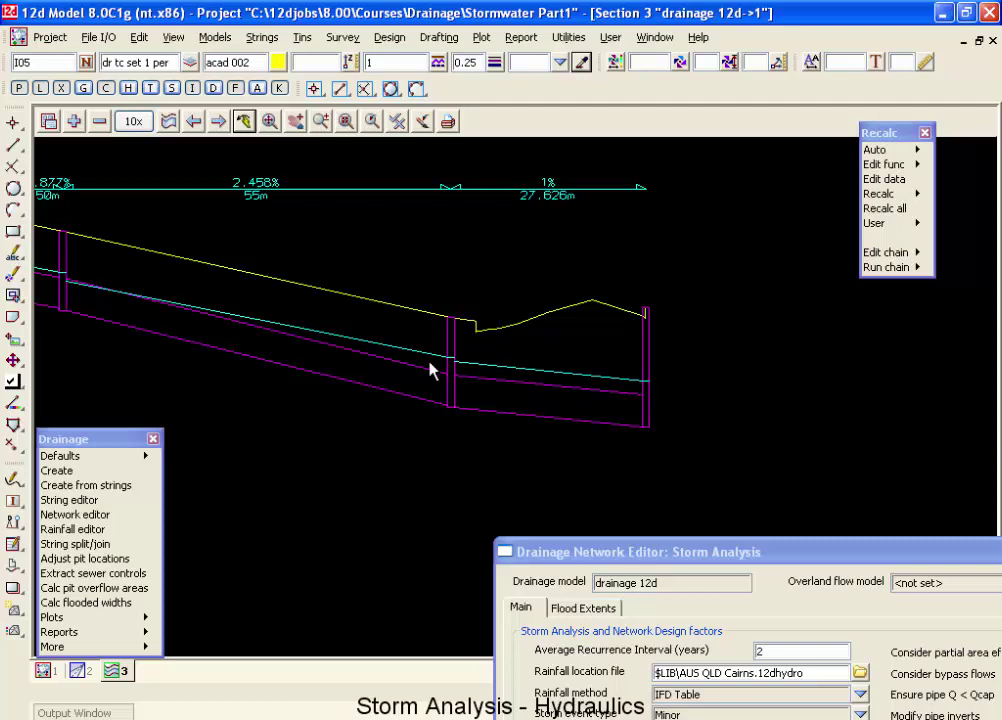
scroll(467, 380, down, 1)
scroll(174, 318, up, 1)
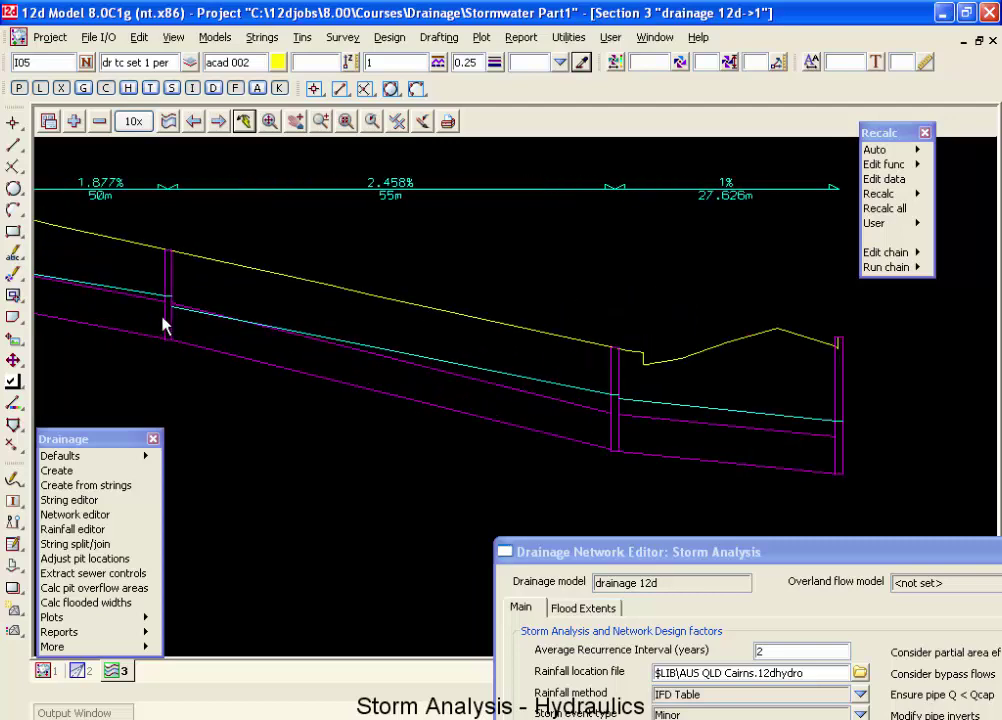
scroll(172, 325, down, 1)
scroll(436, 403, down, 1)
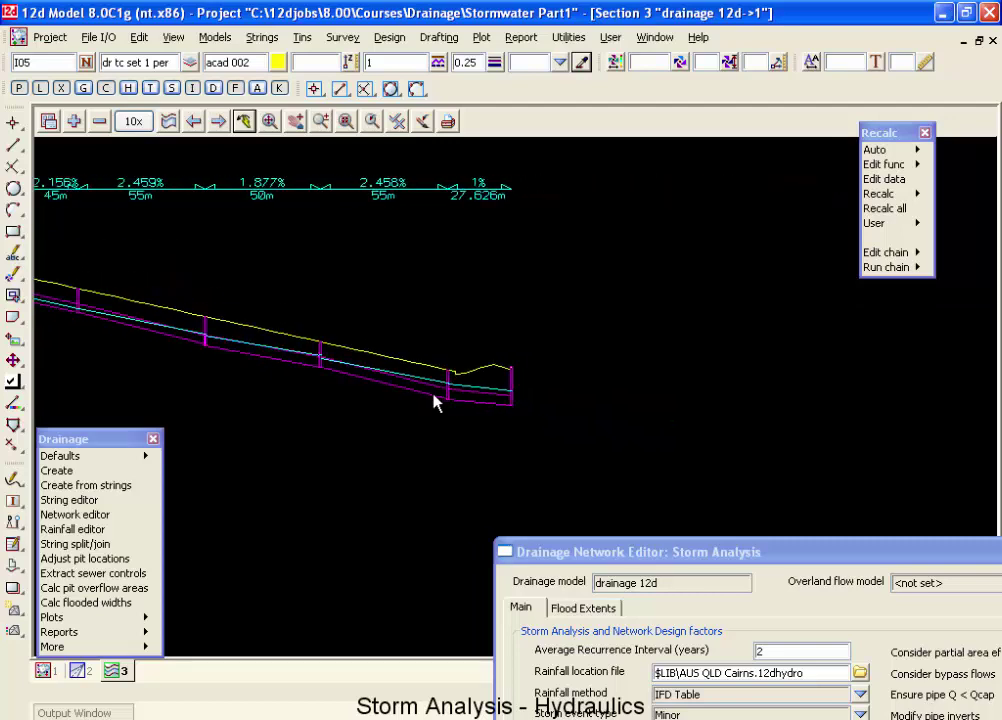
scroll(140, 333, up, 2)
scroll(175, 352, down, 3)
scroll(286, 365, up, 3)
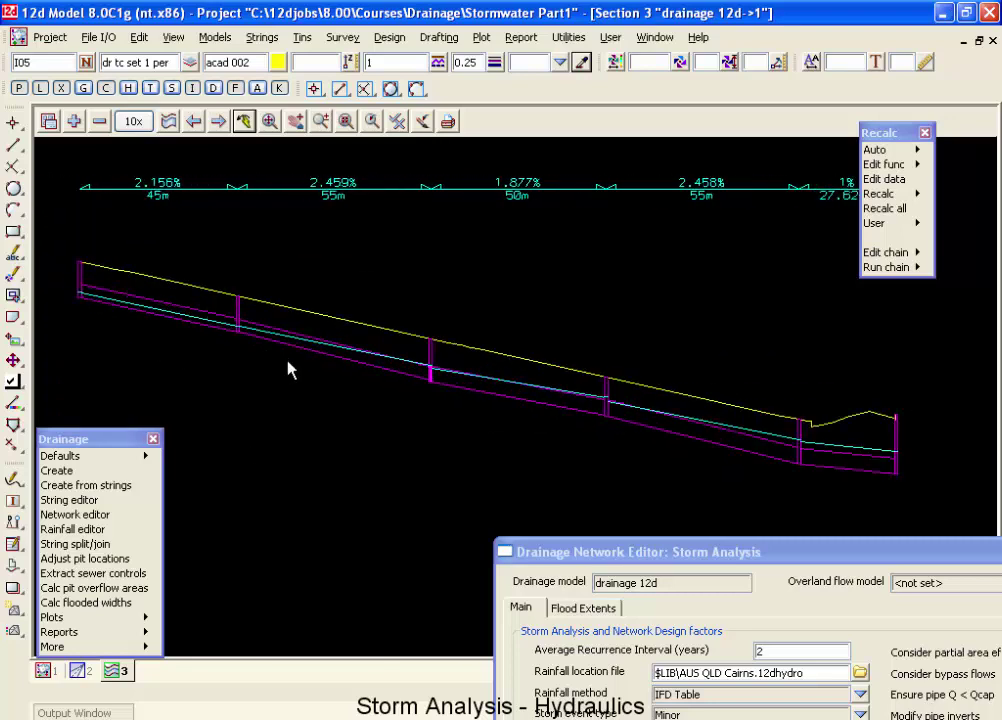
click(43, 671)
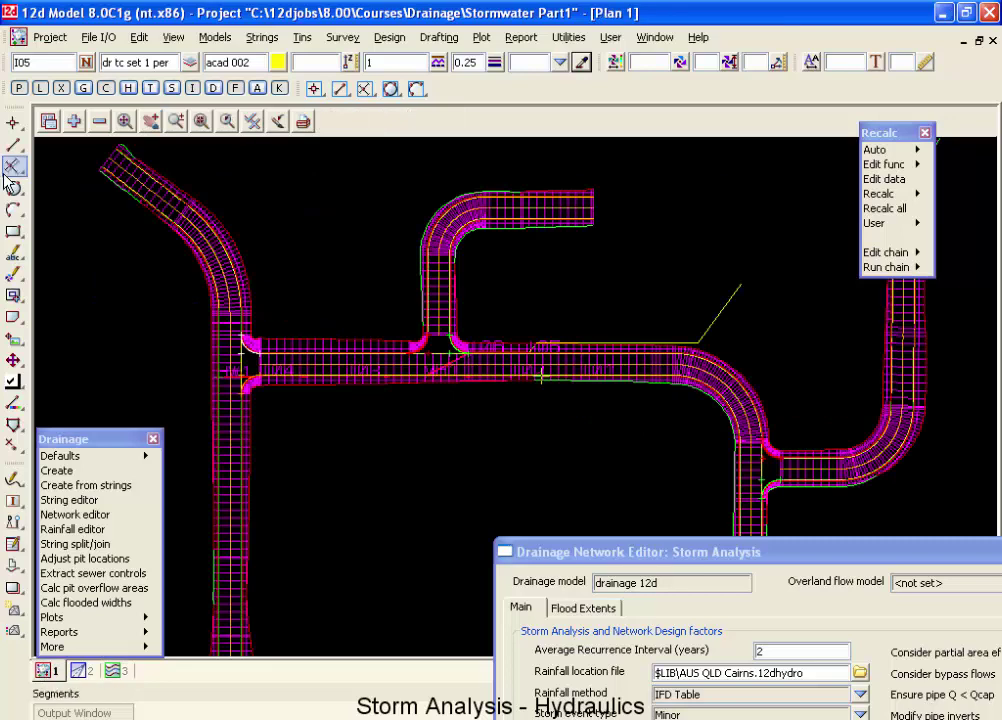
Remove the road models Road 1 Sects through Road KR from the plan view.
click(98, 121)
click(124, 168)
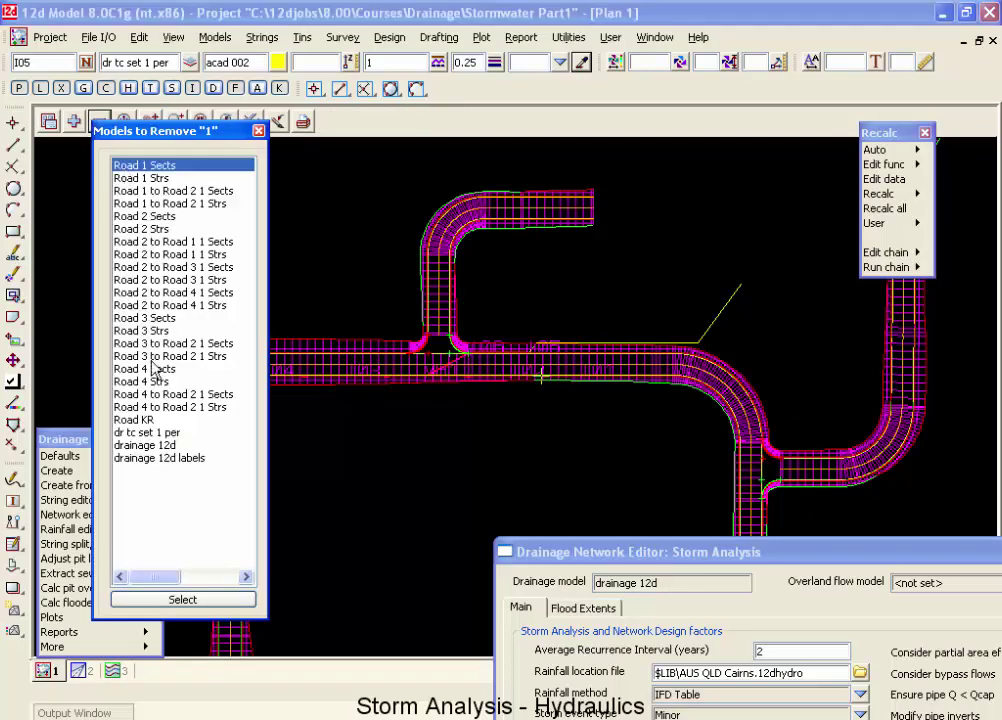
shift+click(143, 420)
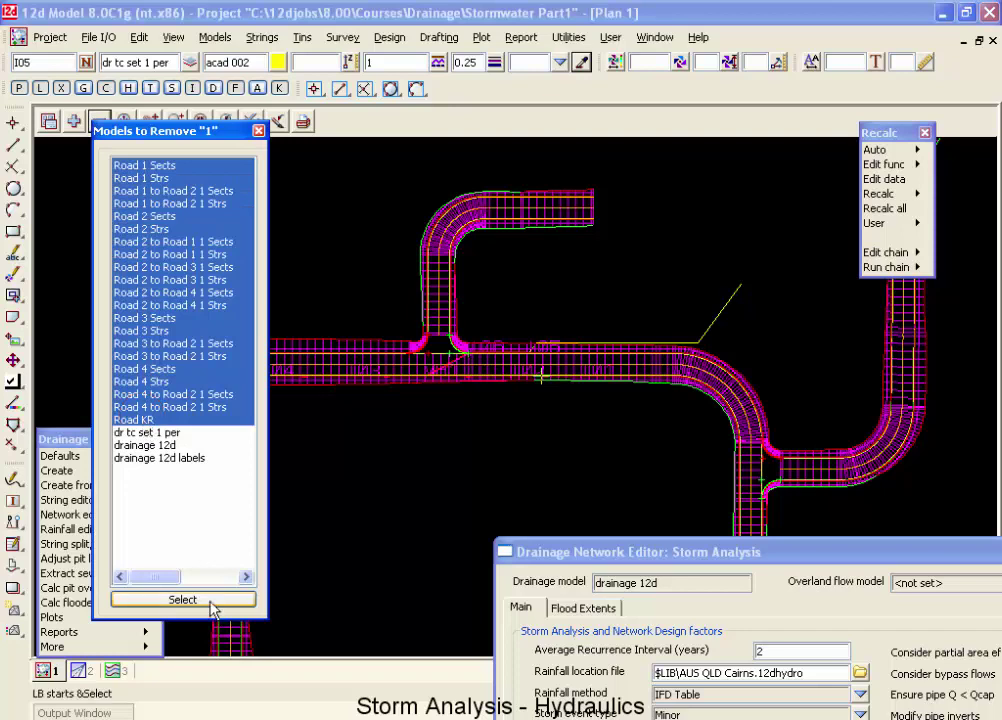
click(182, 599)
Zoom in on the network to read the pipe labels, e.g. HW1 to I04: 371 L/s, 27.6 m, 1.0%, size 450.
scroll(588, 208, up, 4)
scroll(643, 280, down, 2)
scroll(385, 293, down, 2)
scroll(284, 277, up, 3)
scroll(284, 277, down, 3)
scroll(323, 218, down, 1)
scroll(345, 211, up, 1)
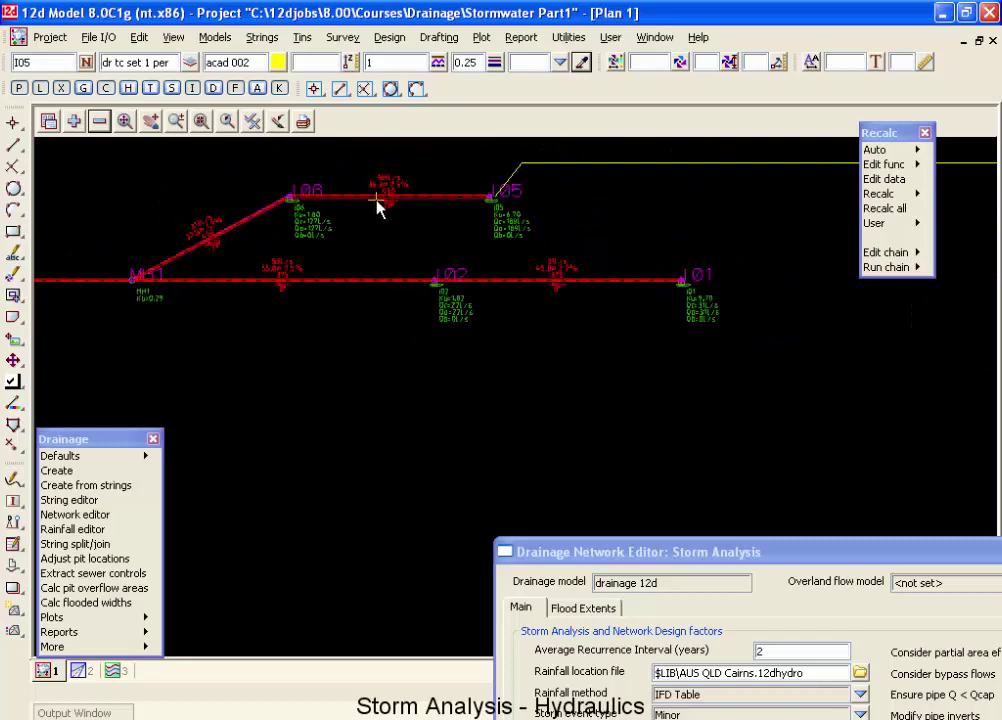
scroll(380, 205, up, 1)
scroll(150, 197, down, 1)
scroll(175, 236, down, 1)
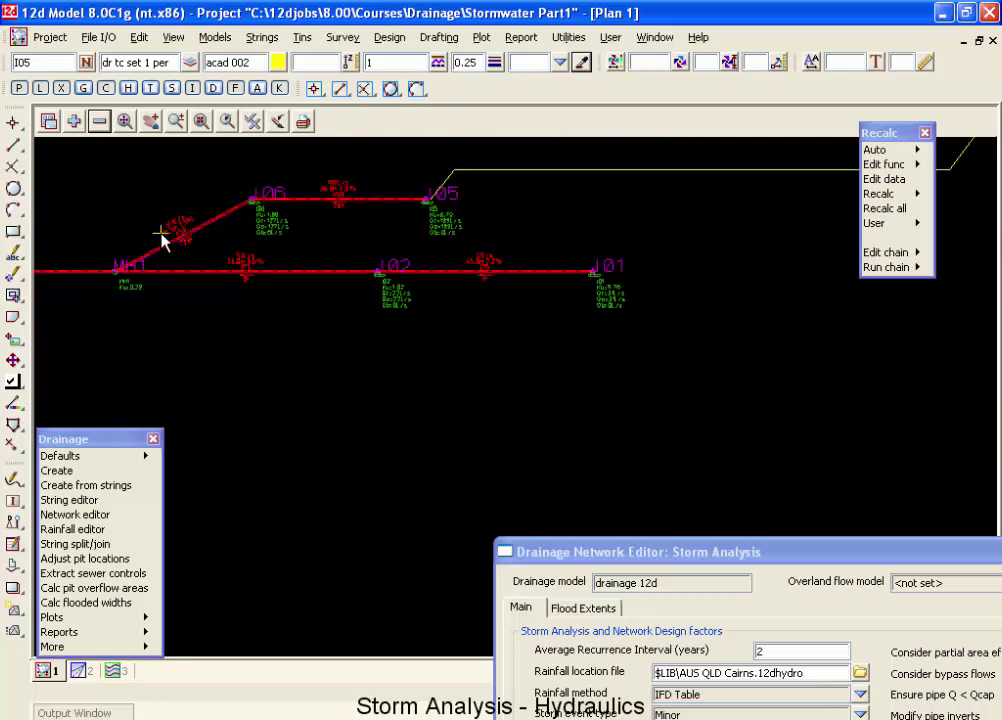
scroll(280, 315, down, 1)
scroll(130, 280, down, 1)
scroll(88, 285, up, 2)
scroll(212, 329, down, 1)
scroll(208, 329, down, 1)
scroll(175, 330, down, 1)
scroll(60, 327, up, 4)
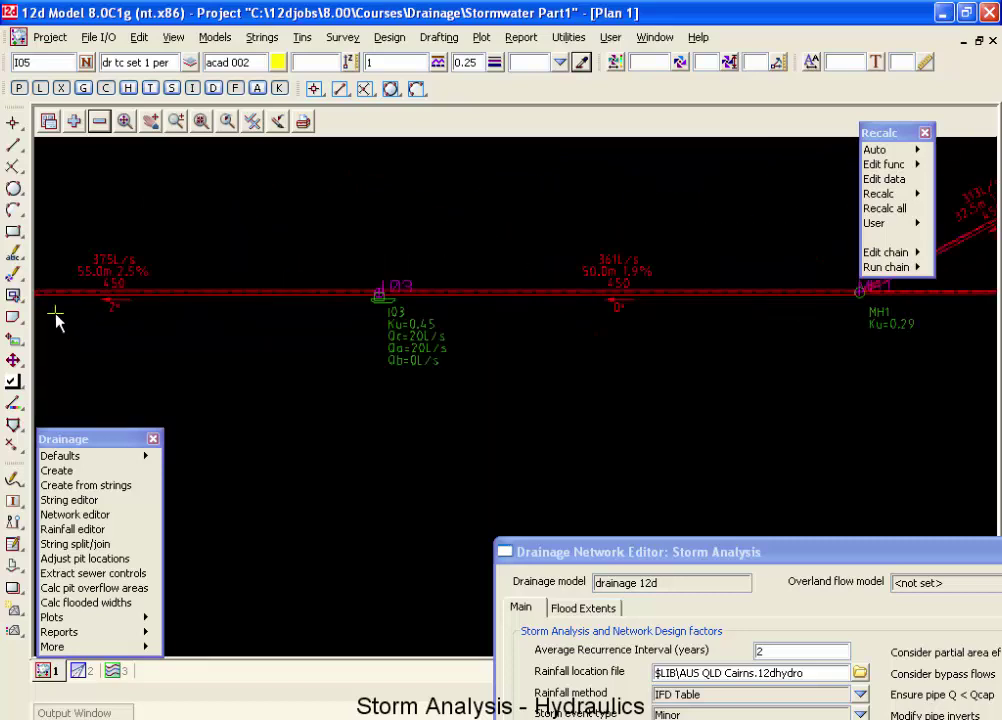
scroll(371, 358, down, 3)
scroll(141, 335, up, 3)
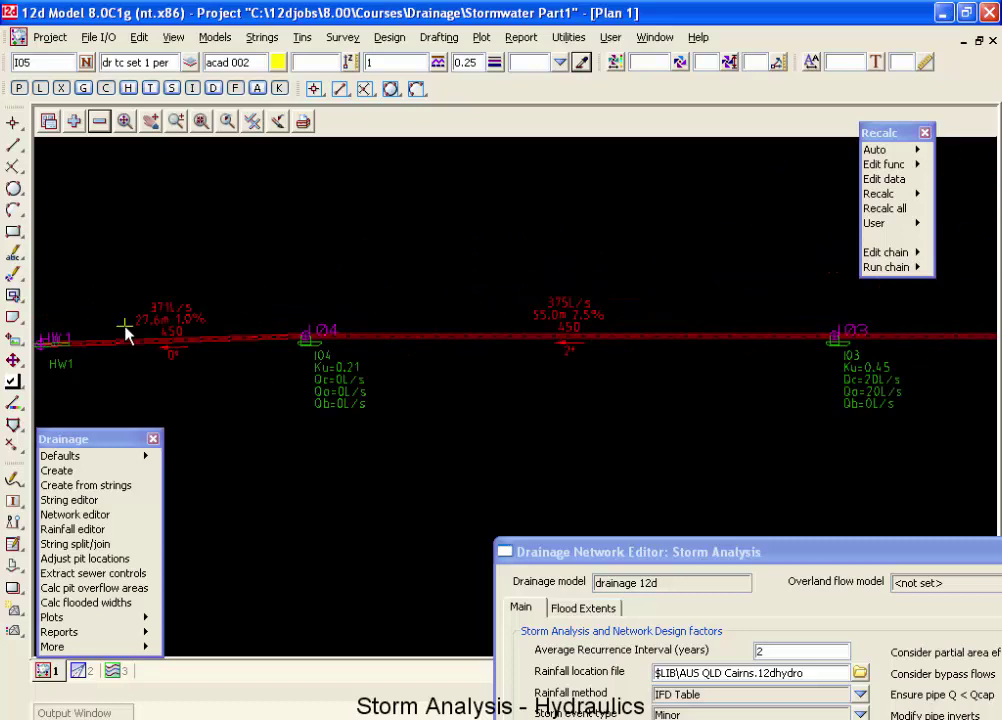